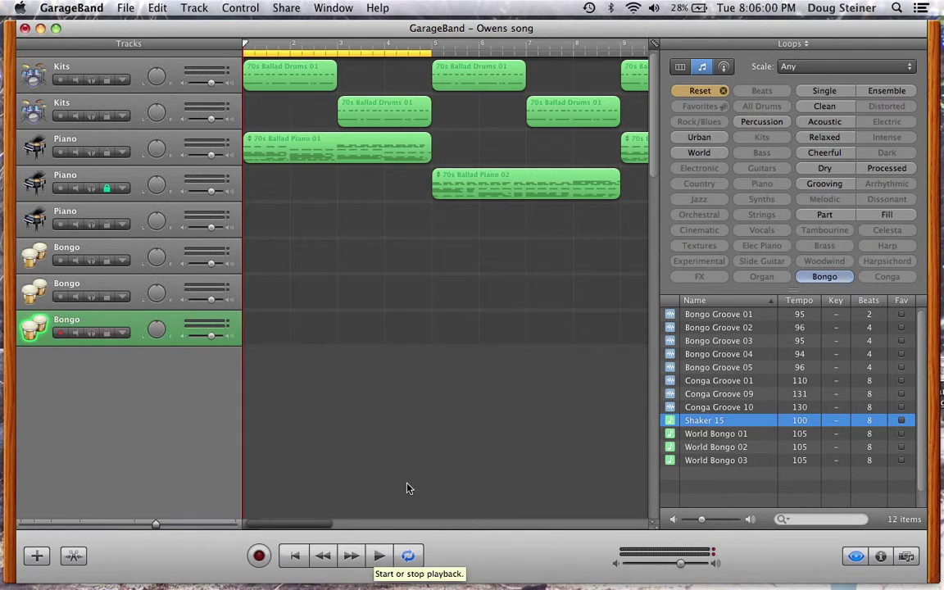
# Close the open song project, saving its changes and including an iLife preview
pyautogui.moveTo(265, 526); pyautogui.dragTo(136, 532)
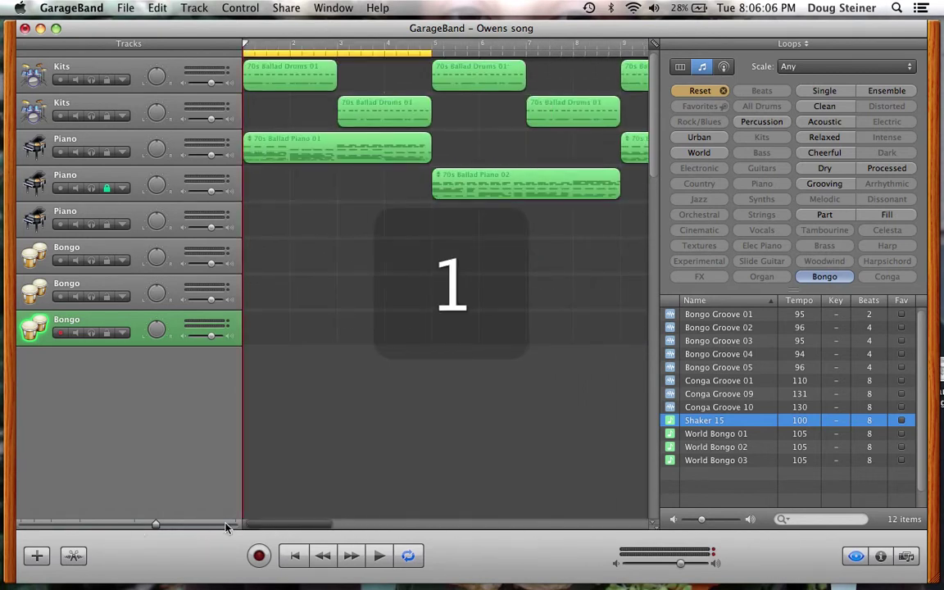
pyautogui.click(25, 28)
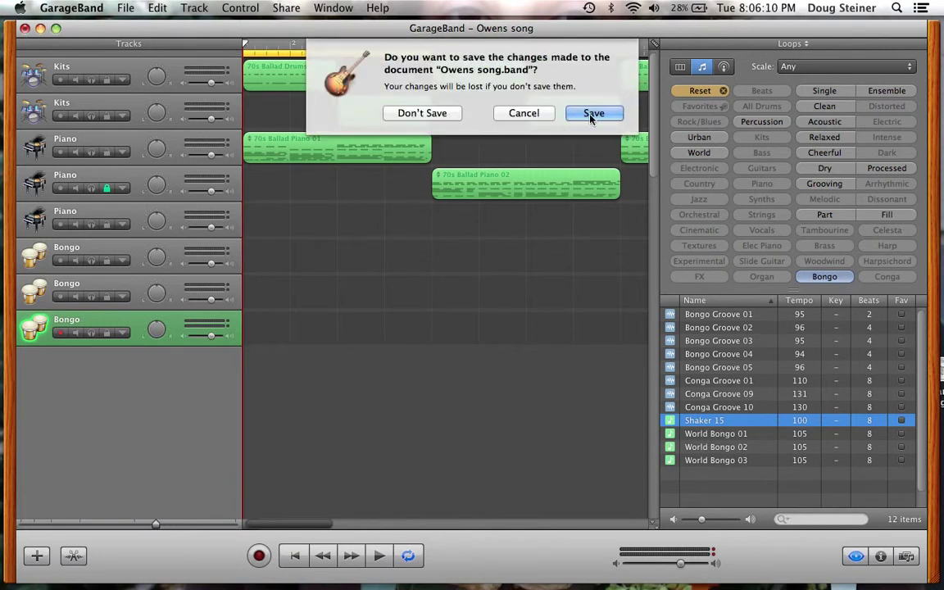
pyautogui.click(593, 113)
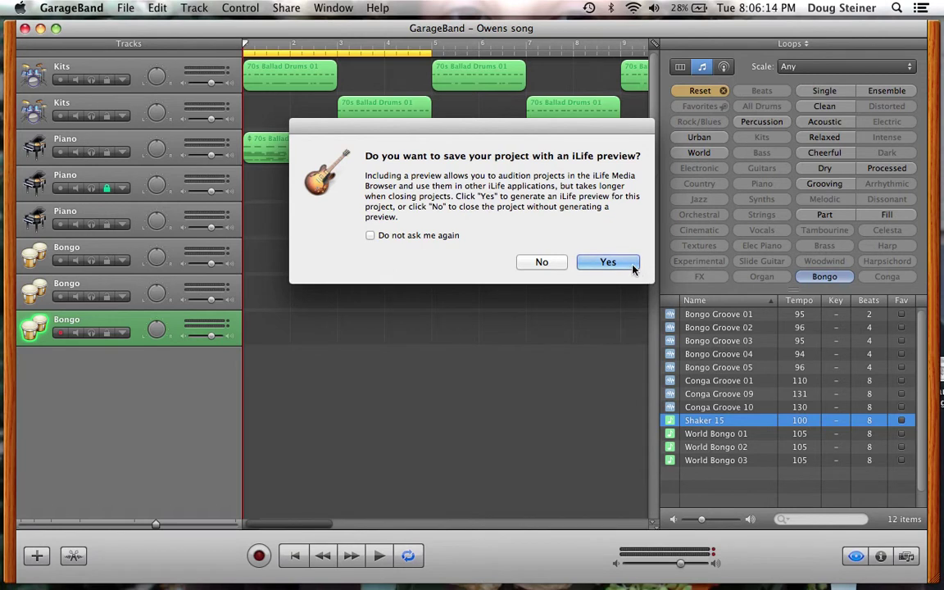
pyautogui.click(572, 243)
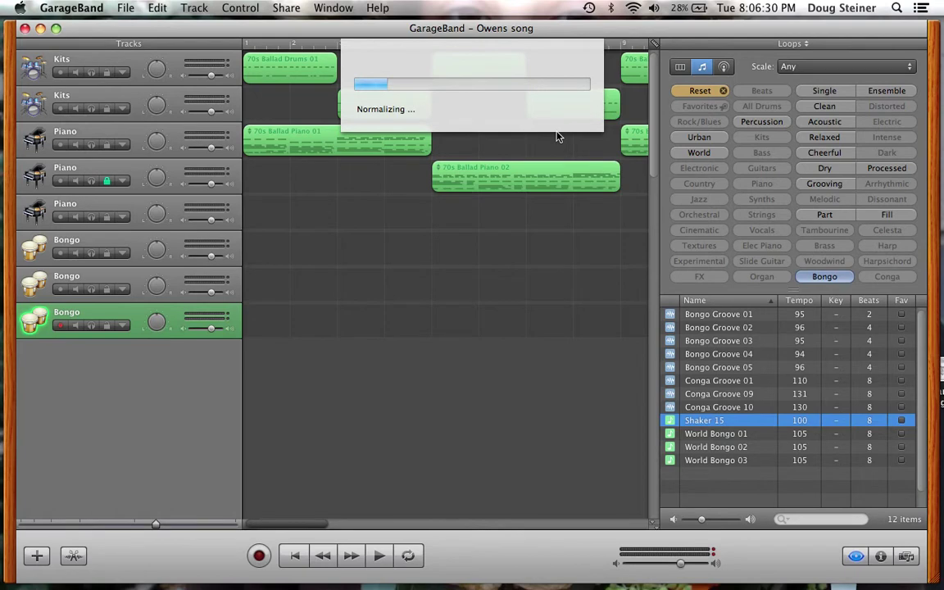
pyautogui.press('F11')
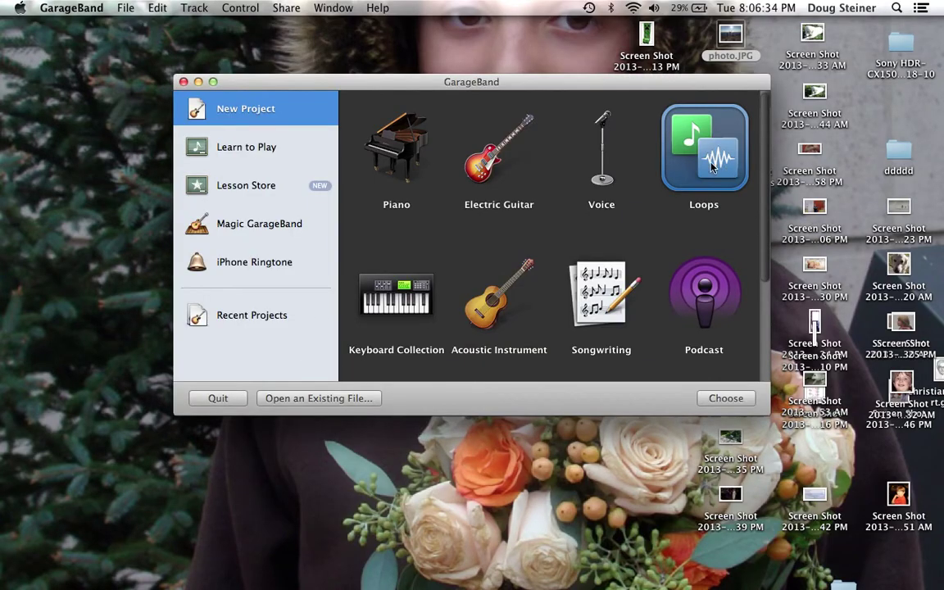
# Create a new project from the Loops template and name it Tutorial, keeping the default tempo, signature and key
pyautogui.click(727, 396)
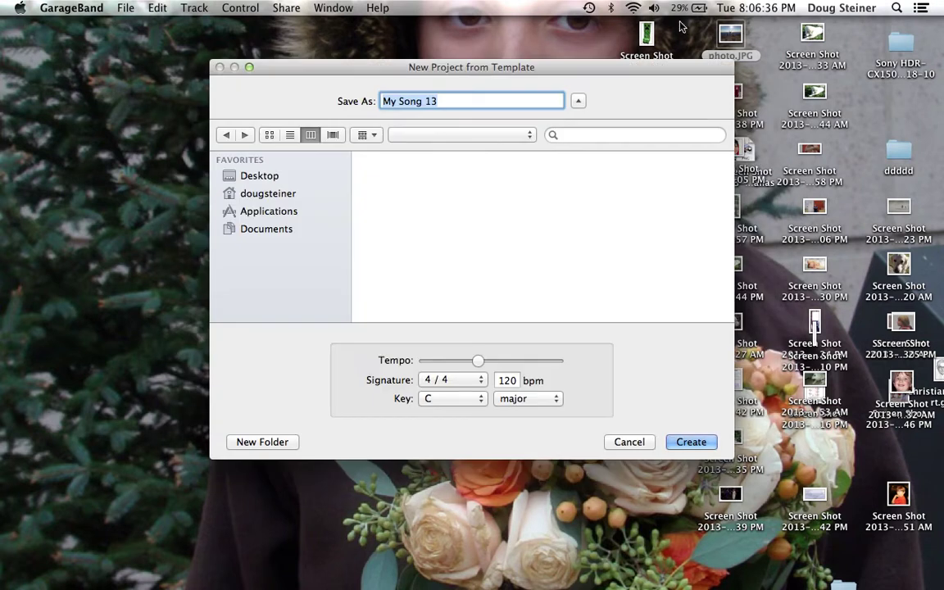
pyautogui.moveTo(529, 62); pyautogui.dragTo(463, 47)
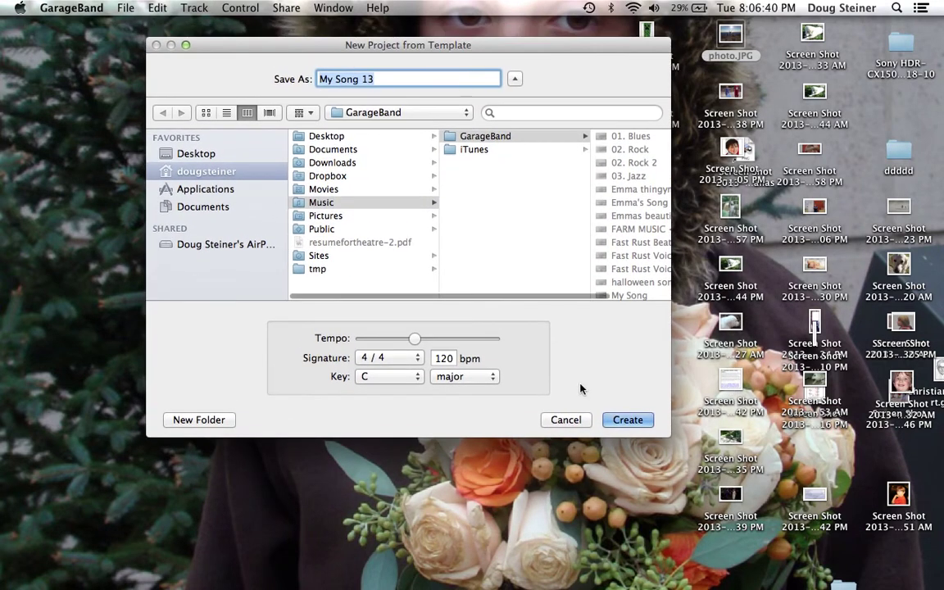
pyautogui.press('BackSpace')
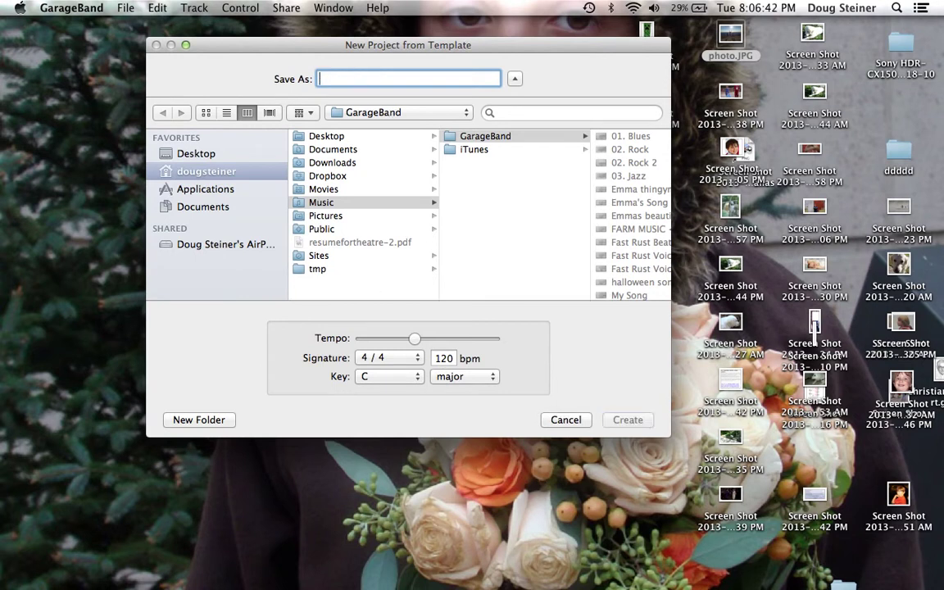
pyautogui.write('Tutorial')
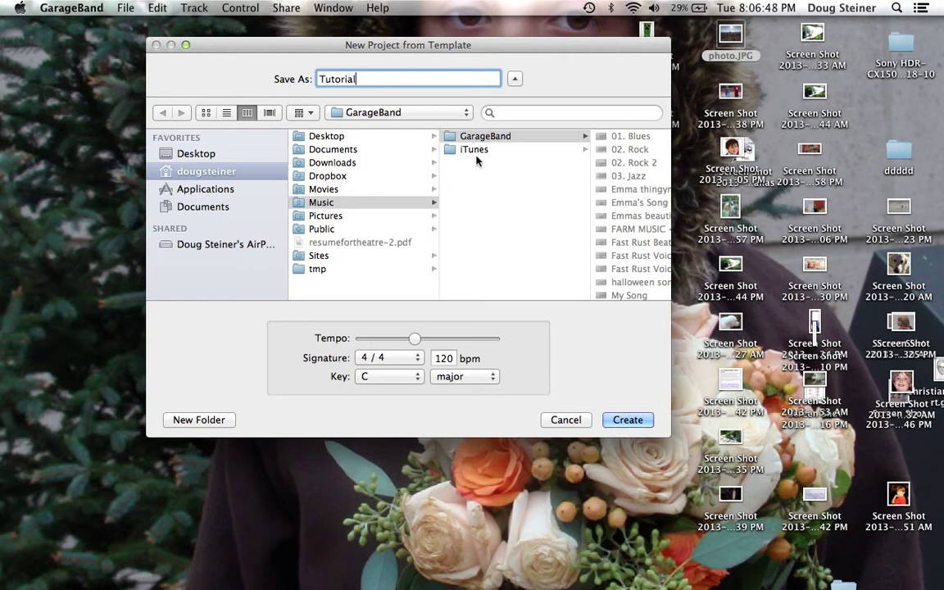
pyautogui.click(636, 414)
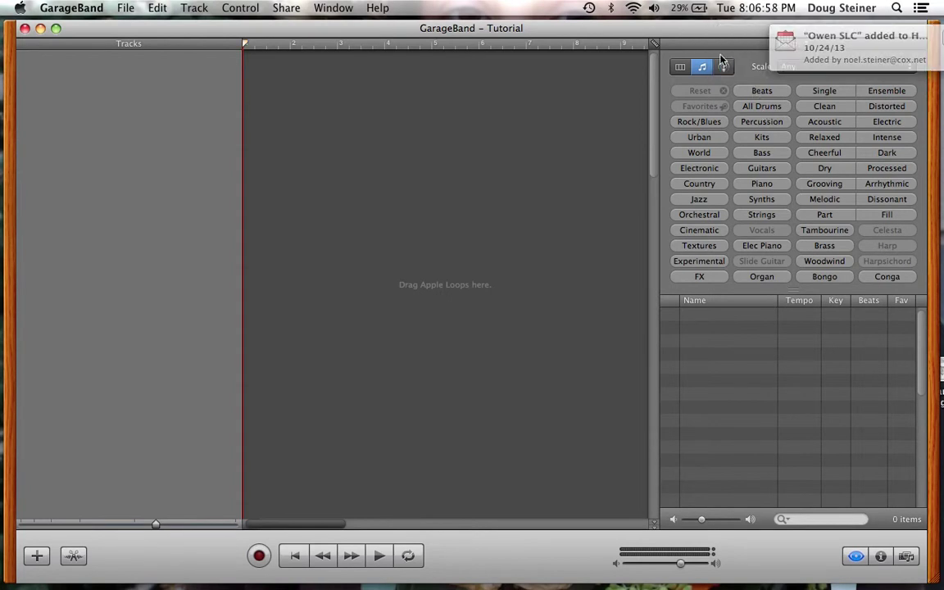
# Filter the loops by Electric and add 80s Dance Bass Synth 01 to a new track at bar 1
pyautogui.click(887, 124)
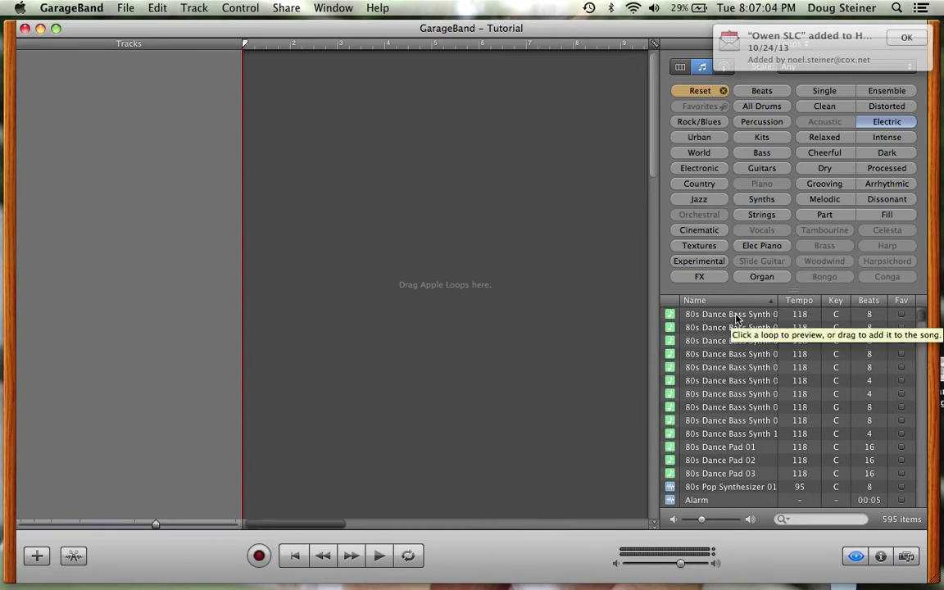
pyautogui.click(735, 316)
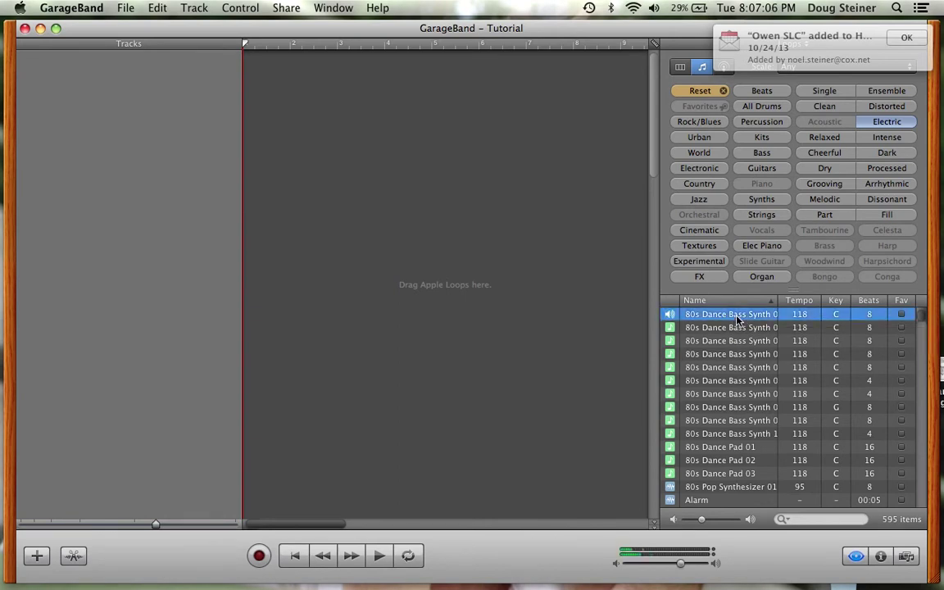
pyautogui.moveTo(736, 318); pyautogui.dragTo(255, 110)
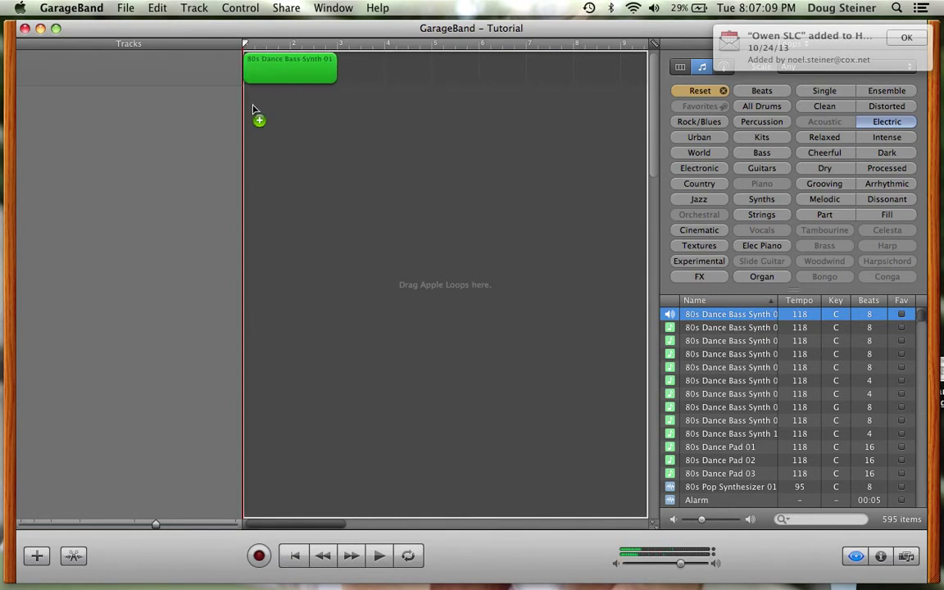
# Preview 80s Dance Bass Synth 02 and place it on a second track starting at bar 3
pyautogui.click(719, 328)
pyautogui.moveTo(553, 225); pyautogui.dragTo(311, 143)
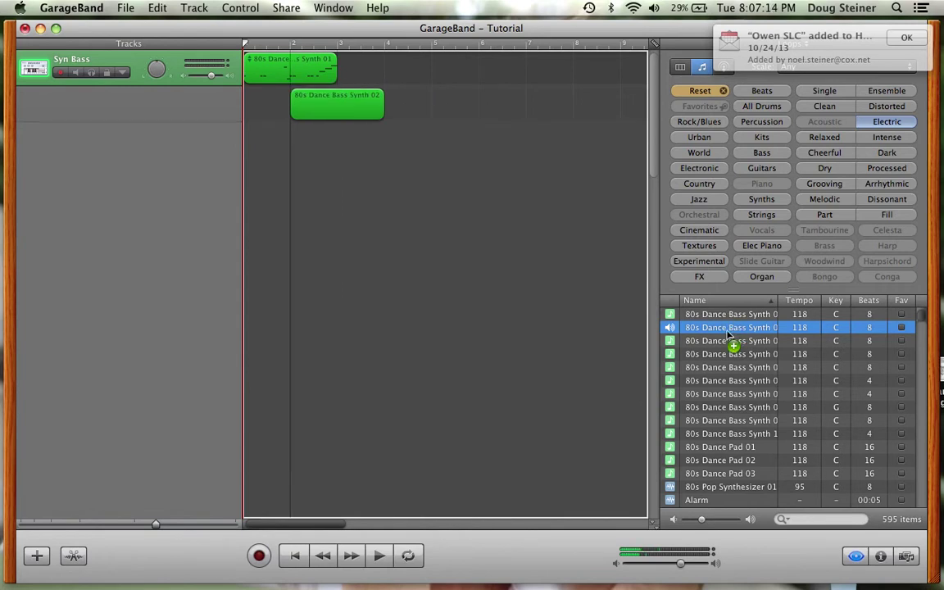
pyautogui.moveTo(320, 96); pyautogui.dragTo(367, 96)
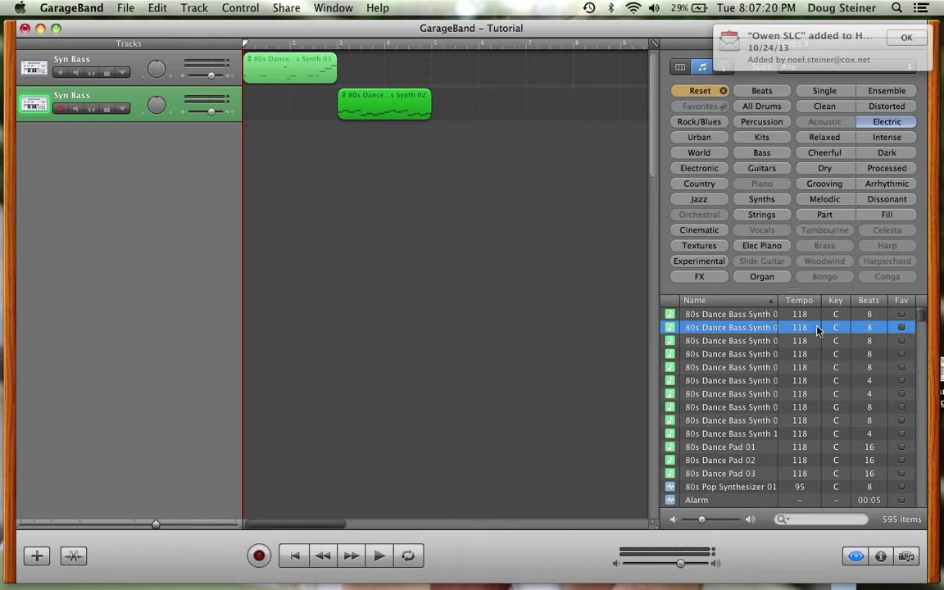
# Add 80s Dance Bass Synth 03 on a new third track at bar 5 and Synth 04 on the second track at bar 7
pyautogui.click(735, 341)
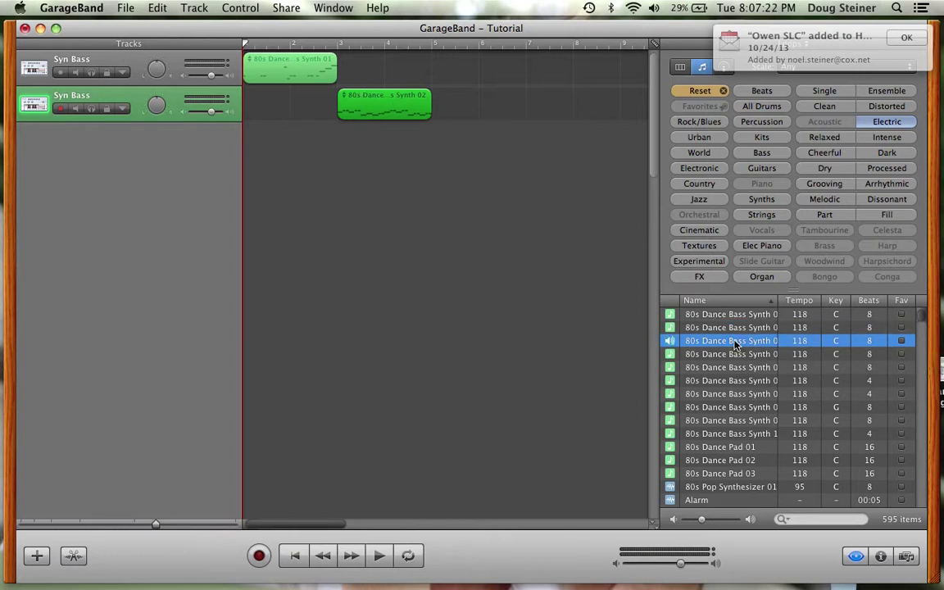
pyautogui.moveTo(735, 342); pyautogui.dragTo(445, 145)
pyautogui.click(715, 357)
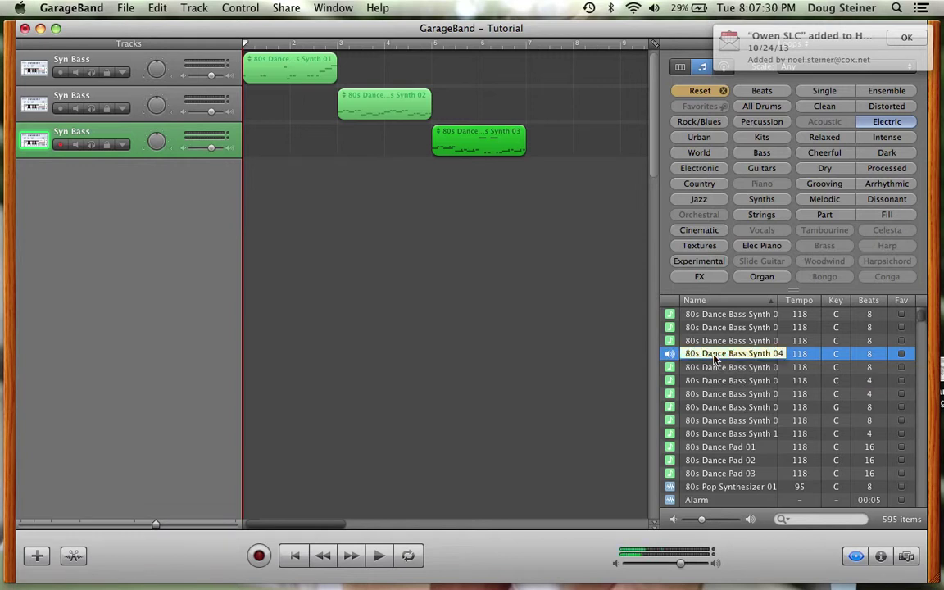
pyautogui.moveTo(714, 358); pyautogui.dragTo(572, 403)
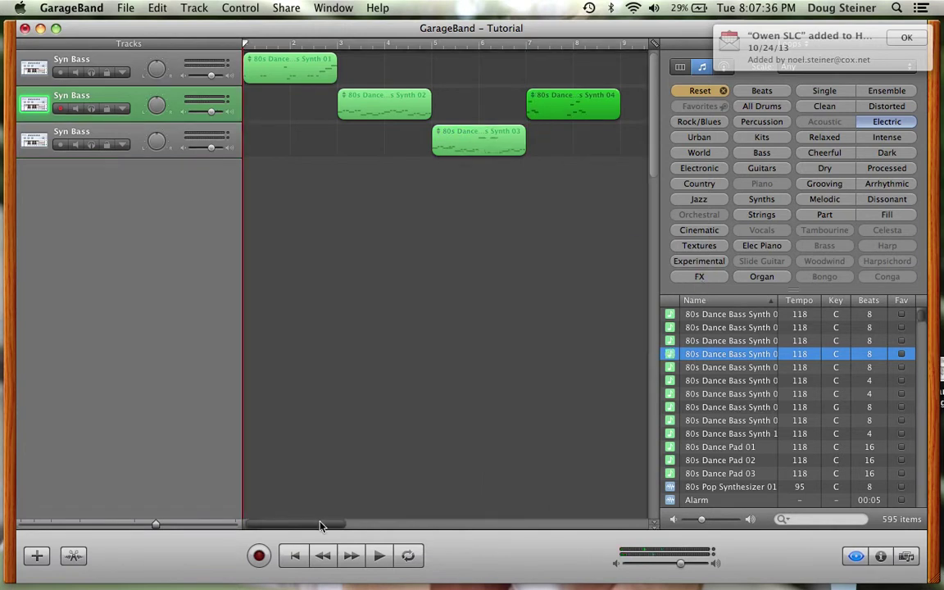
# Add 80s Dance Bass Synth 05 on the third track at bar 9 and Synth 06 on the second track at bar 11
pyautogui.moveTo(321, 525); pyautogui.dragTo(375, 526)
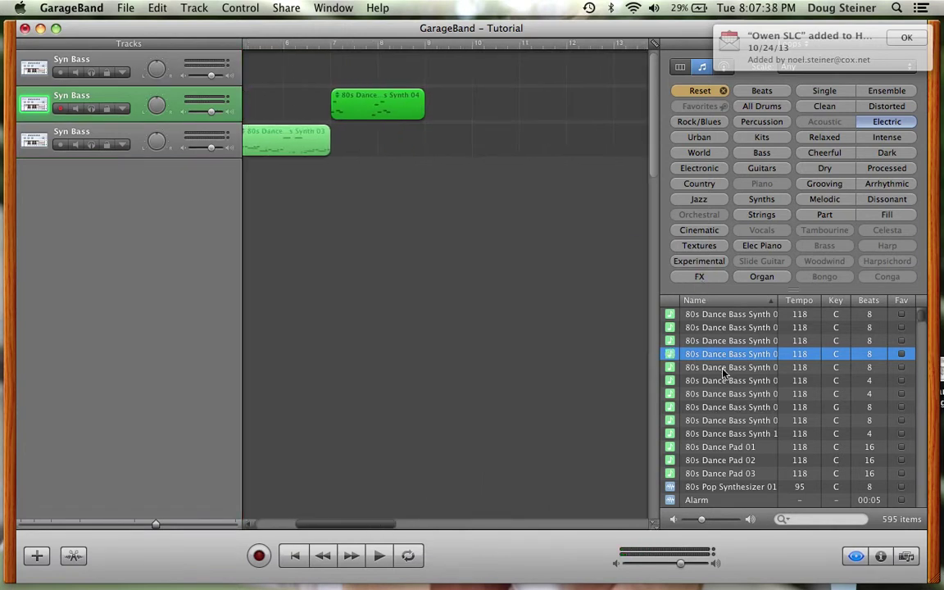
pyautogui.click(720, 368)
pyautogui.moveTo(604, 334); pyautogui.dragTo(434, 144)
pyautogui.click(695, 380)
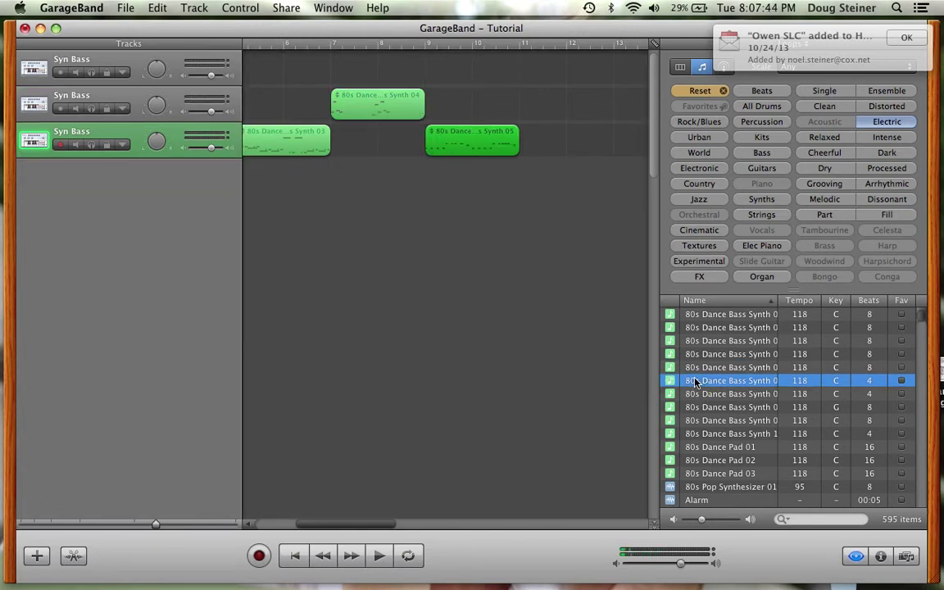
pyautogui.moveTo(696, 383); pyautogui.dragTo(716, 396)
# Add another copy of 80s Dance Bass Synth 06 on the third track at bar 12
pyautogui.click(713, 394)
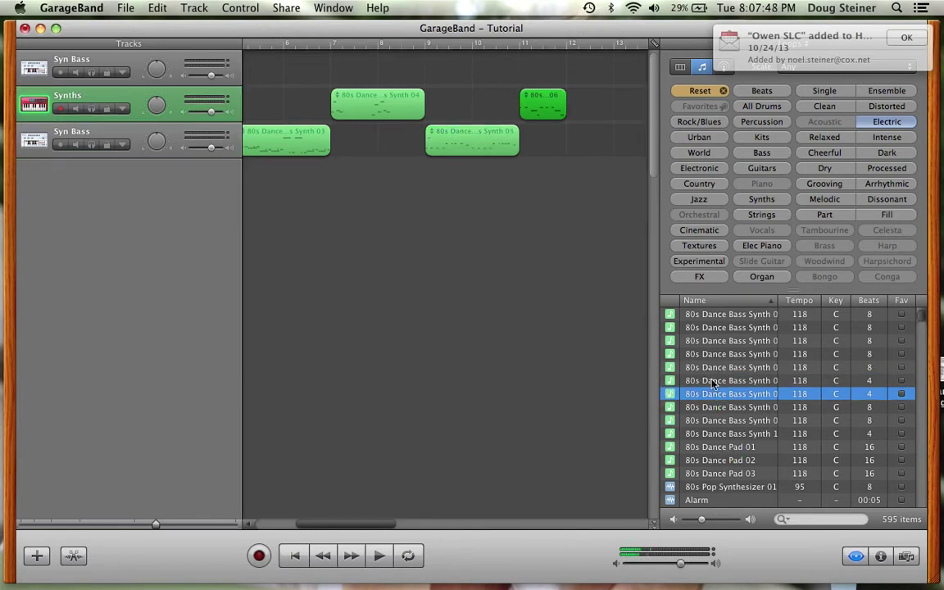
pyautogui.click(712, 381)
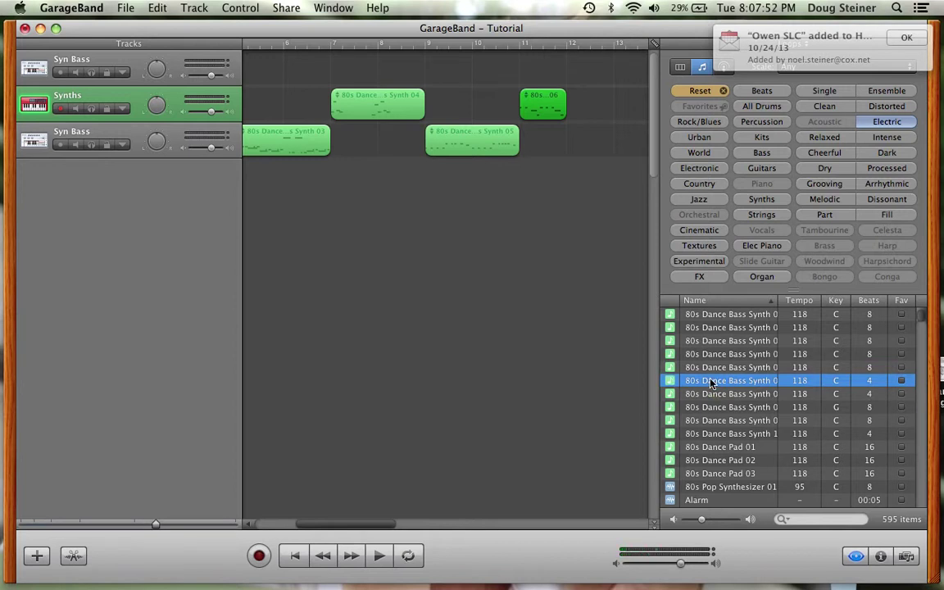
pyautogui.moveTo(711, 381); pyautogui.dragTo(587, 148)
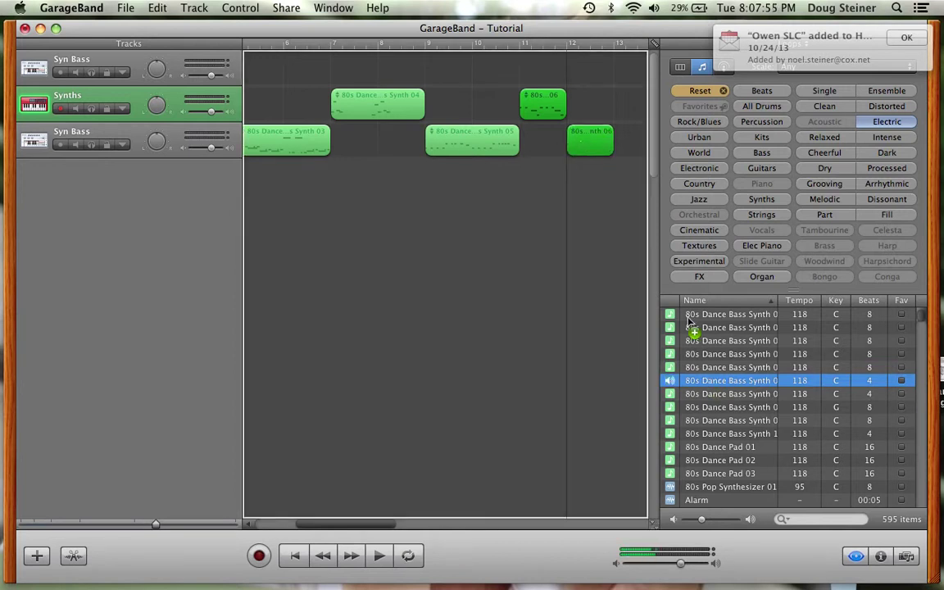
# Preview 80s Dance Bass Synth 07 and add it on the first track at bar 13 and the second track at bar 14
pyautogui.click(710, 396)
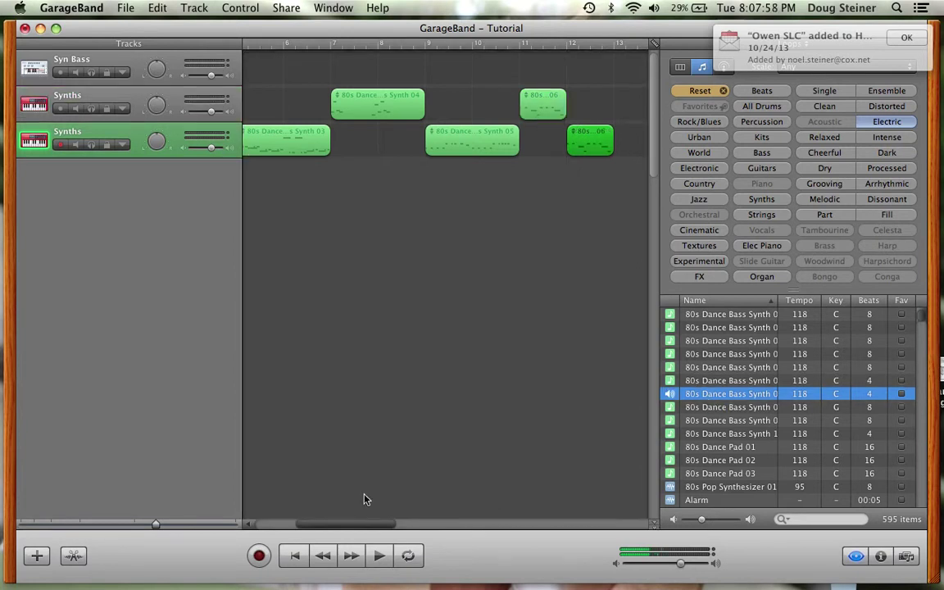
pyautogui.moveTo(342, 526); pyautogui.dragTo(404, 527)
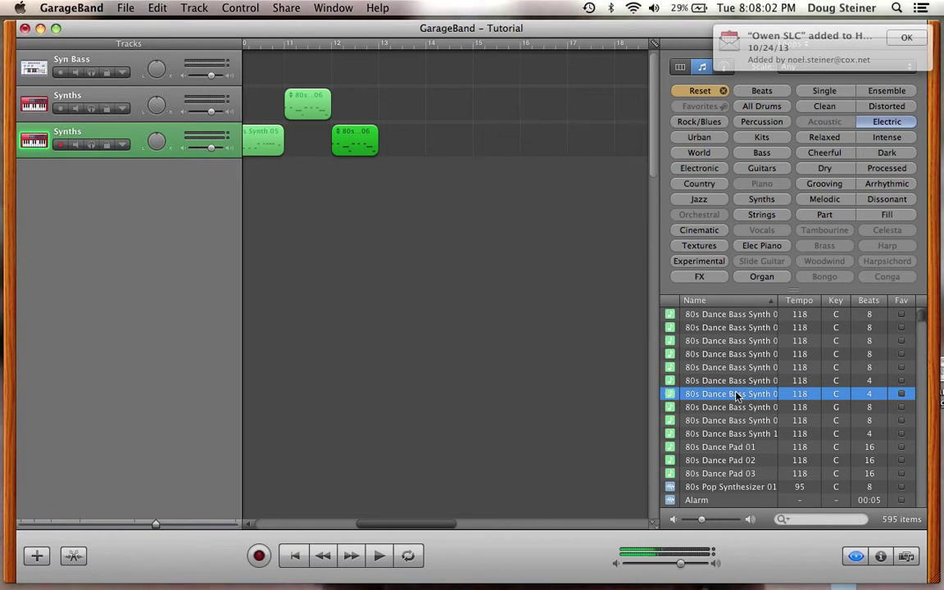
pyautogui.moveTo(735, 396); pyautogui.dragTo(396, 82)
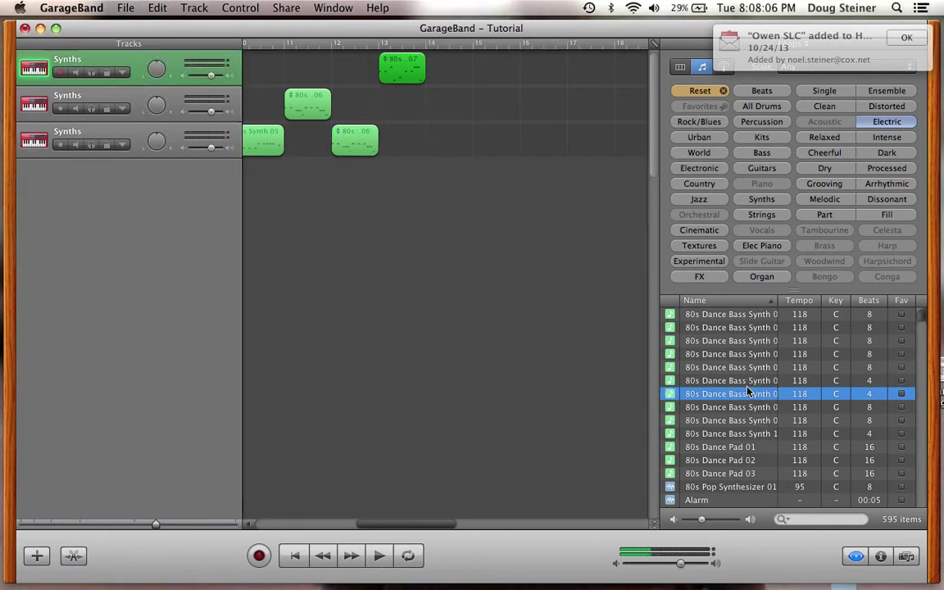
pyautogui.moveTo(748, 396); pyautogui.dragTo(480, 141)
# Add 80s Dance Bass Synth 08 on the third track at bar 15 and Synth 09 on a new fourth track at bar 17
pyautogui.click(730, 408)
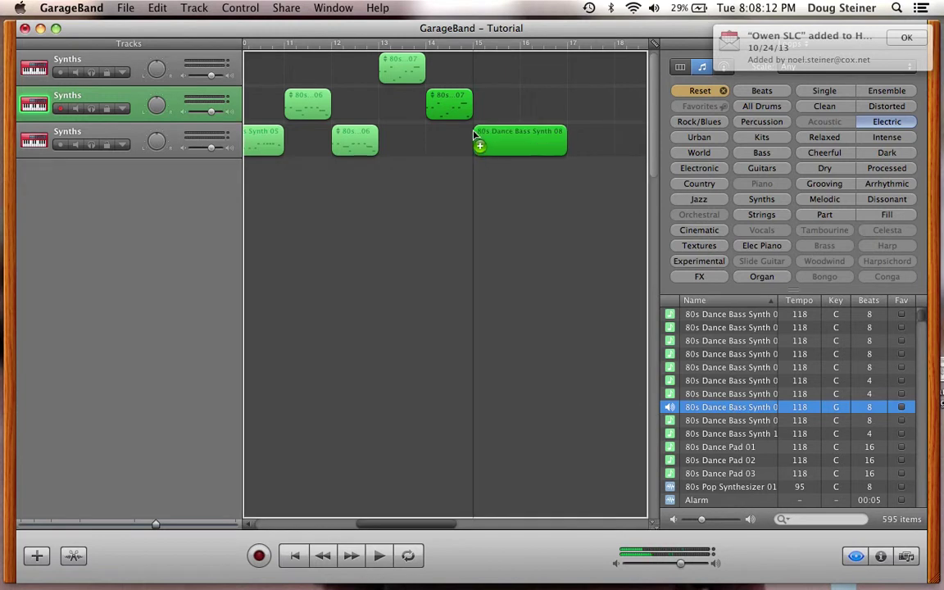
pyautogui.moveTo(727, 387); pyautogui.dragTo(728, 410)
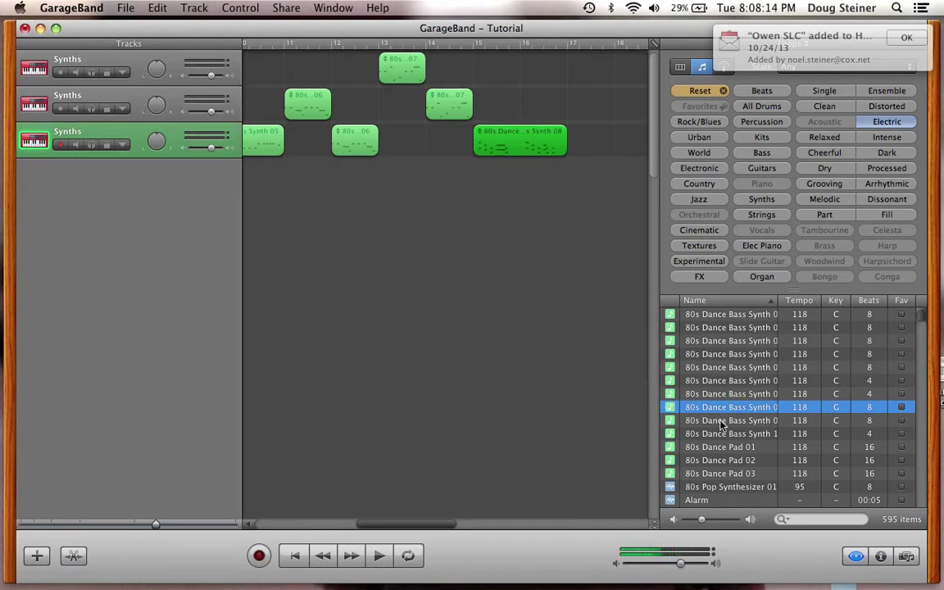
pyautogui.click(737, 421)
pyautogui.moveTo(442, 525); pyautogui.dragTo(479, 525)
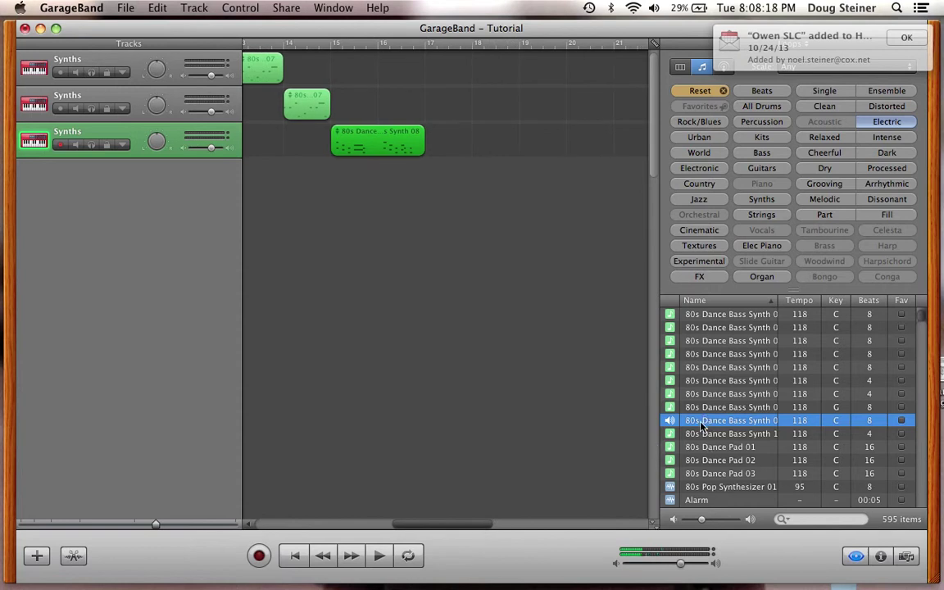
pyautogui.moveTo(700, 426); pyautogui.dragTo(459, 182)
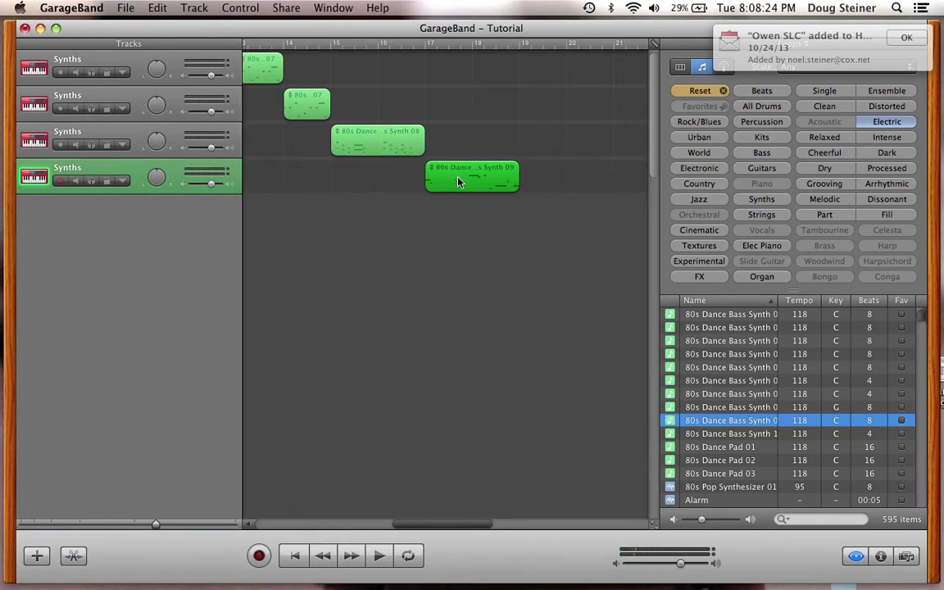
# Add 80s Dance Bass Synth 10 on the third track at bar 19 and again on the second track at bar 20
pyautogui.click(735, 434)
pyautogui.moveTo(713, 433); pyautogui.dragTo(533, 144)
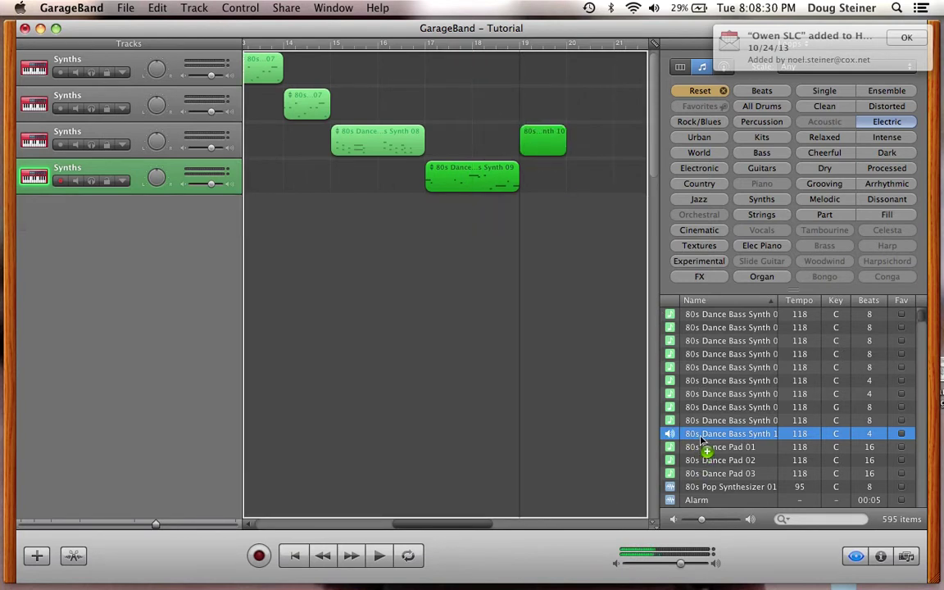
pyautogui.moveTo(611, 146); pyautogui.dragTo(569, 106)
# Preview 80s Dance Pad 01 and add it on the fourth track starting at bar 21
pyautogui.click(726, 446)
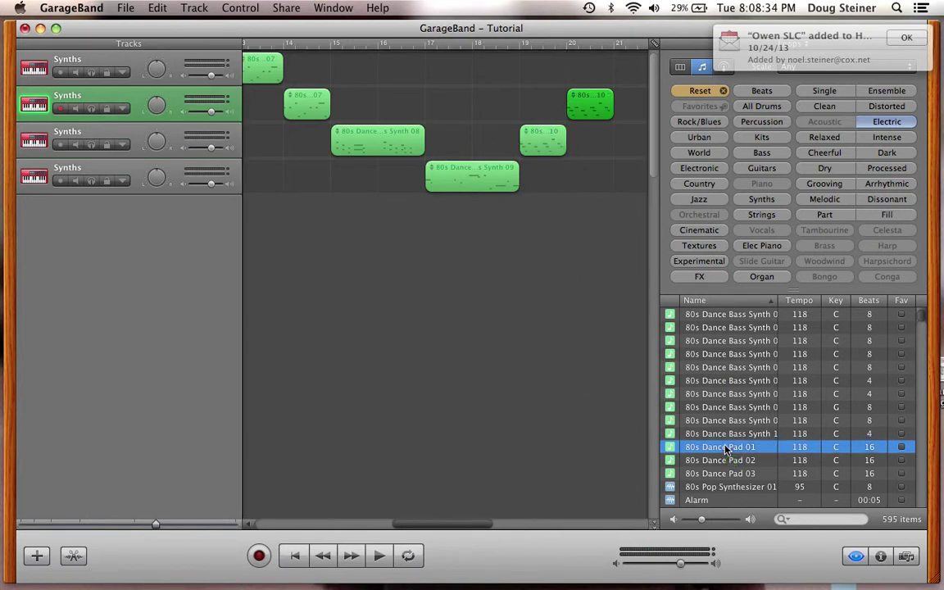
pyautogui.moveTo(403, 524); pyautogui.dragTo(506, 525)
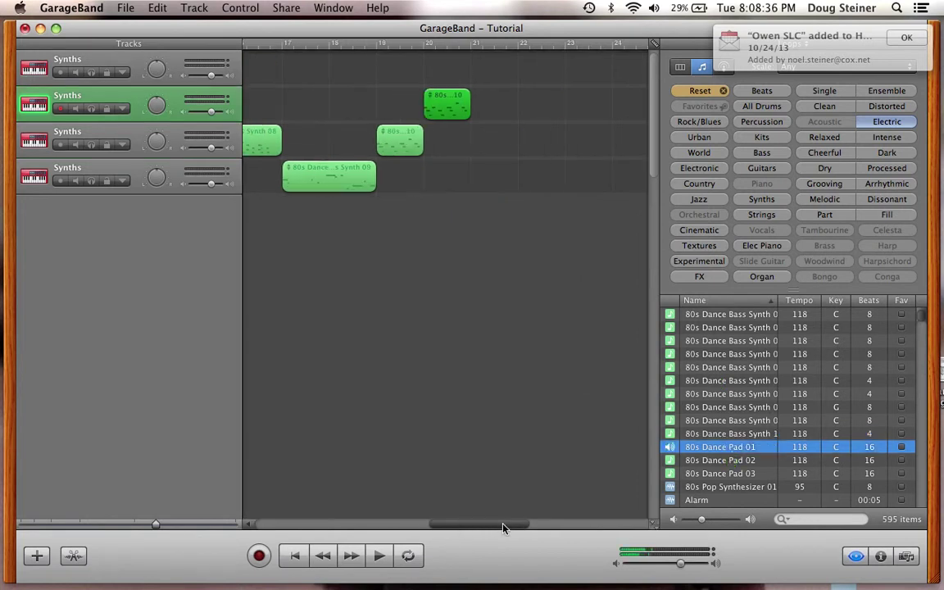
pyautogui.moveTo(489, 313); pyautogui.dragTo(497, 525)
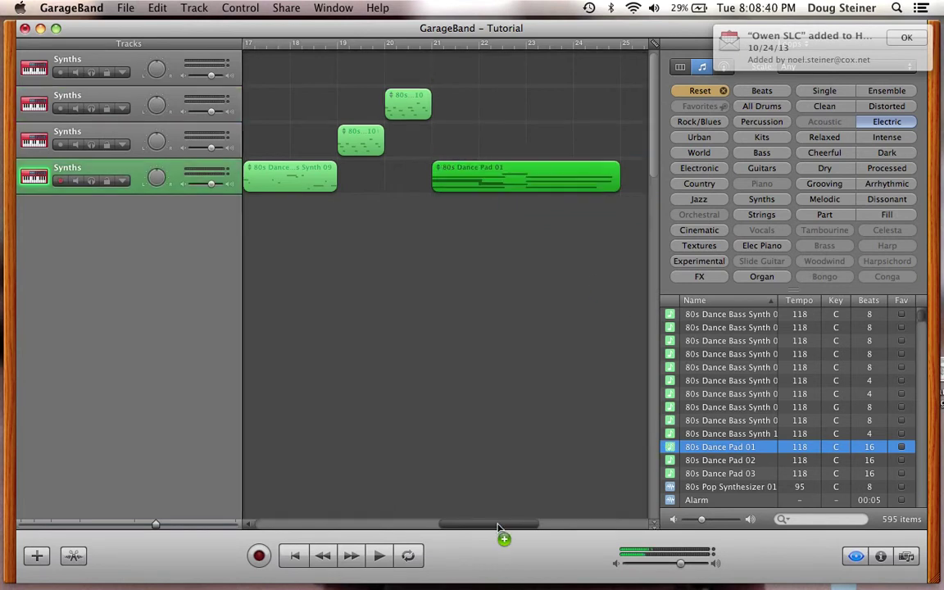
pyautogui.click(554, 525)
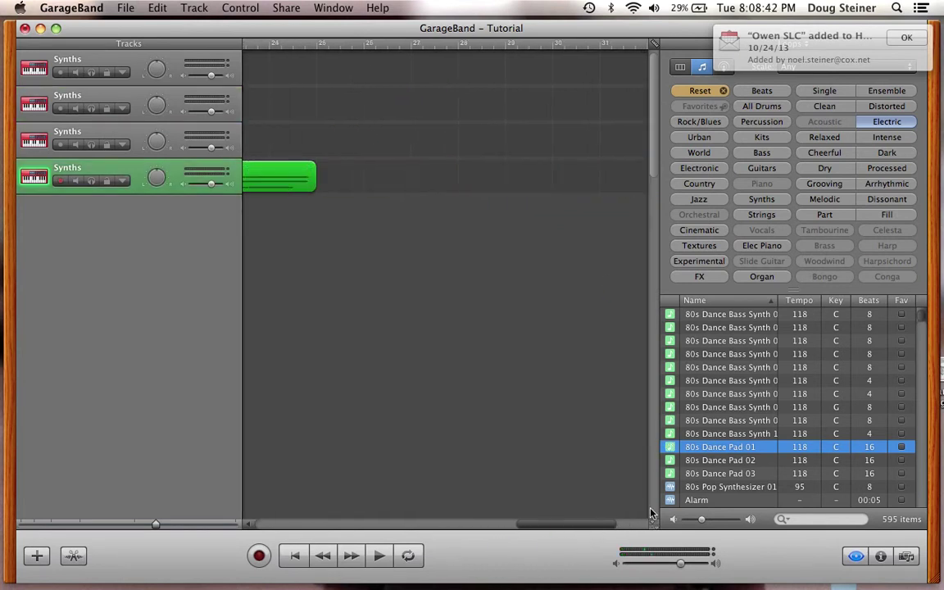
# Preview Blue Jazz Organ Riff 02 and add 80s Pop Synthesizer 01 on a new fifth track starting at bar 25
pyautogui.click(663, 487)
pyautogui.moveTo(662, 487); pyautogui.dragTo(320, 241)
pyautogui.scroll(-3, 688, 426)
pyautogui.click(722, 475)
pyautogui.press('Up')
pyautogui.press('Up')
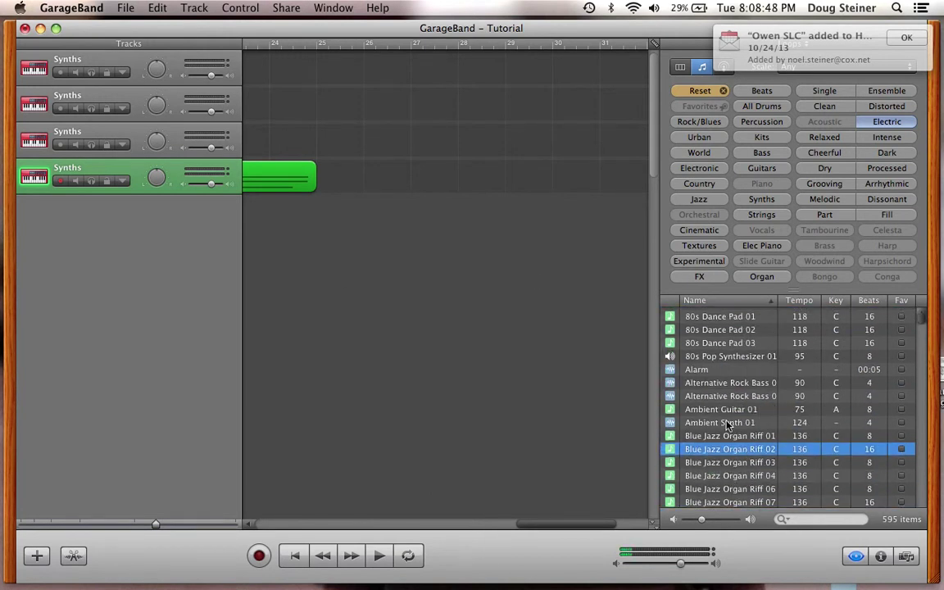
pyautogui.click(724, 356)
pyautogui.moveTo(724, 356); pyautogui.dragTo(330, 220)
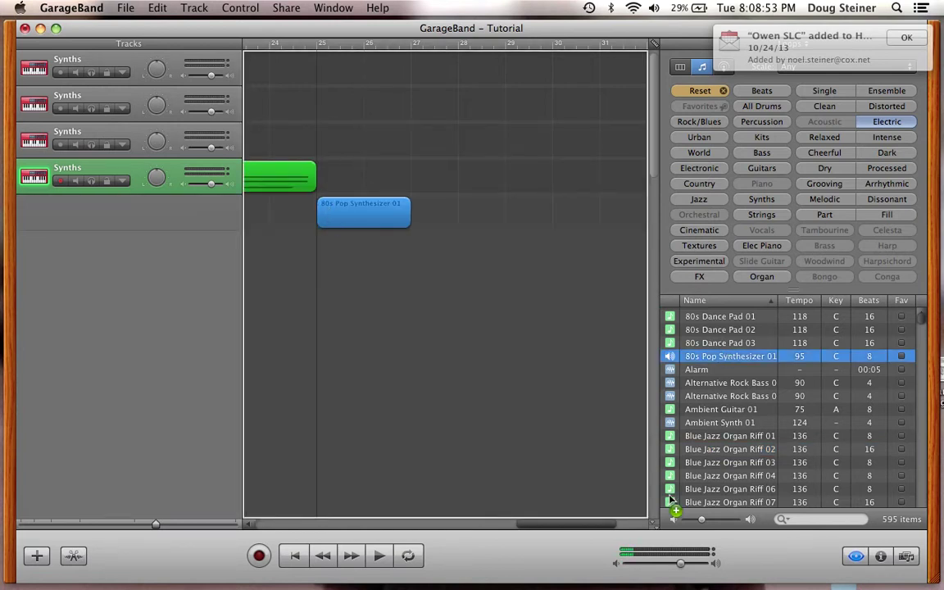
# Add Alternative Rock Bass 03 on a new track at bar 27 and Alternative Rock Bass 04 on another new track at bar 28
pyautogui.click(708, 382)
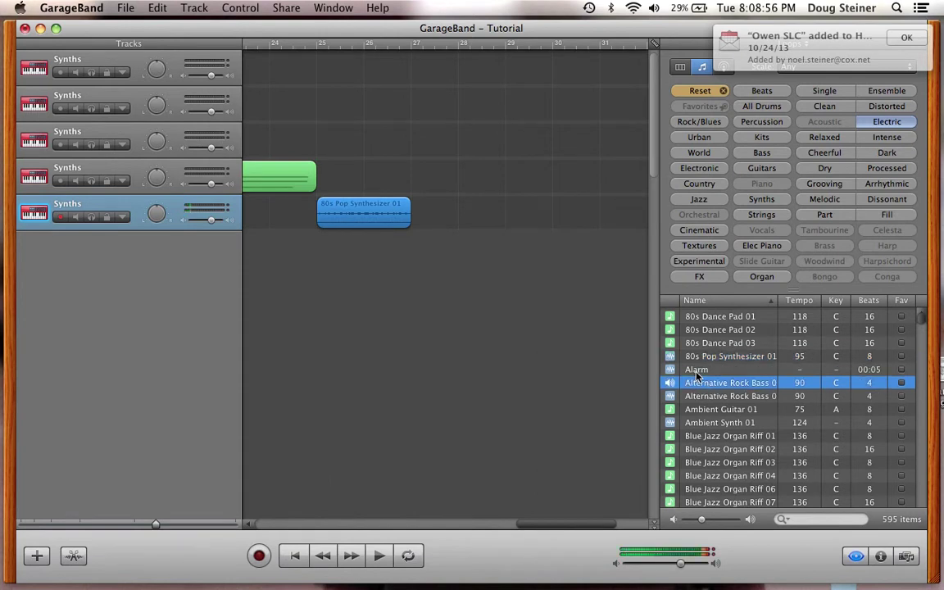
pyautogui.moveTo(701, 386); pyautogui.dragTo(436, 248)
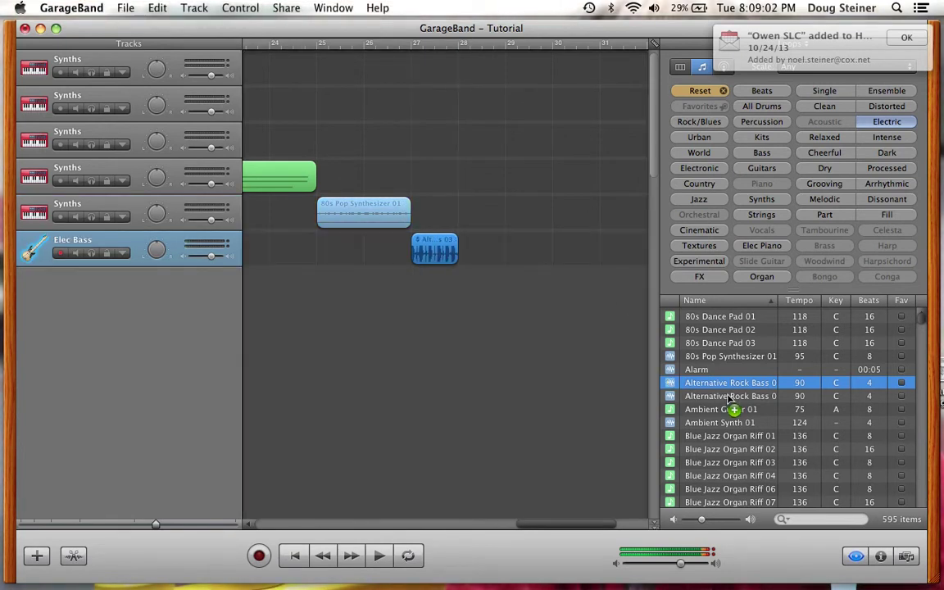
pyautogui.click(729, 397)
pyautogui.moveTo(728, 397); pyautogui.dragTo(477, 293)
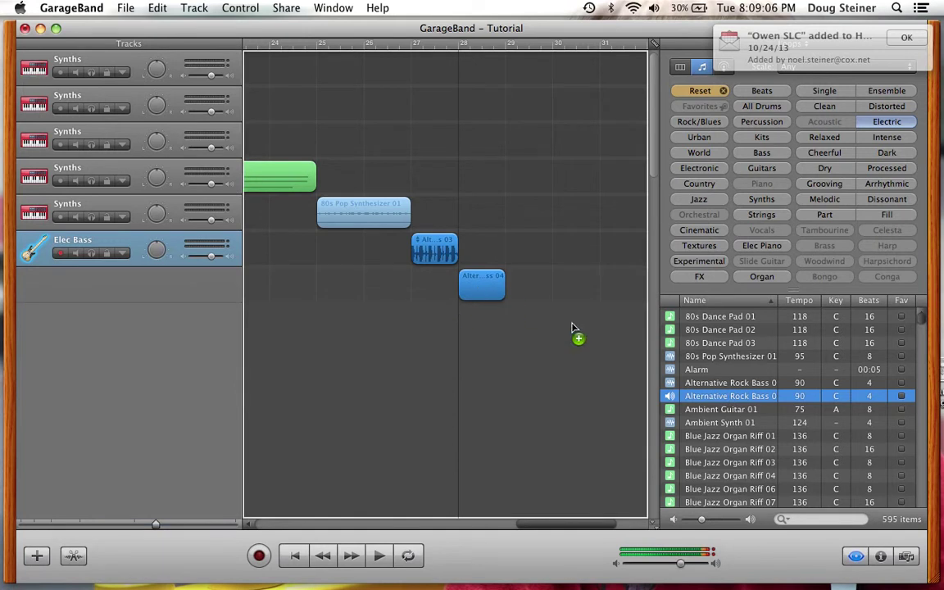
# Add Alternative Rock Bass 03 again on a new eighth track and position the region at bar 29
pyautogui.click(699, 386)
pyautogui.moveTo(699, 386); pyautogui.dragTo(649, 403)
pyautogui.moveTo(587, 332); pyautogui.dragTo(586, 327)
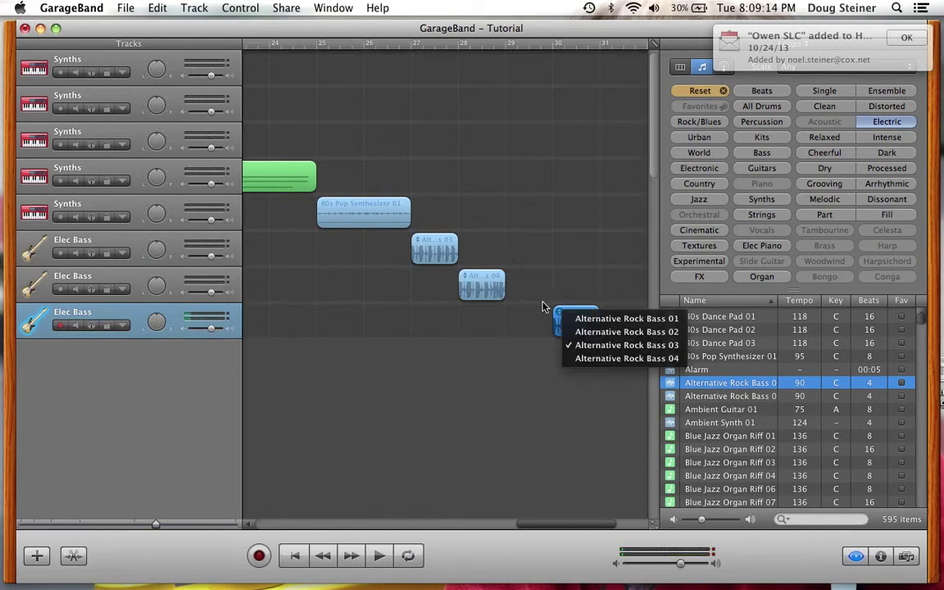
pyautogui.click(566, 323)
pyautogui.moveTo(566, 323); pyautogui.dragTo(517, 323)
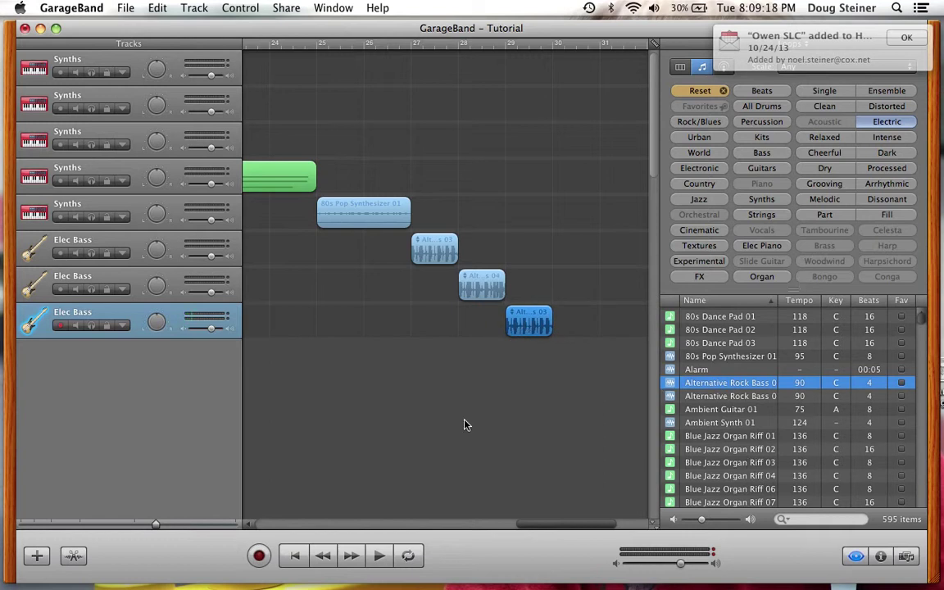
# Play the whole song from the beginning and look through the electric loops further down the list
pyautogui.click(295, 557)
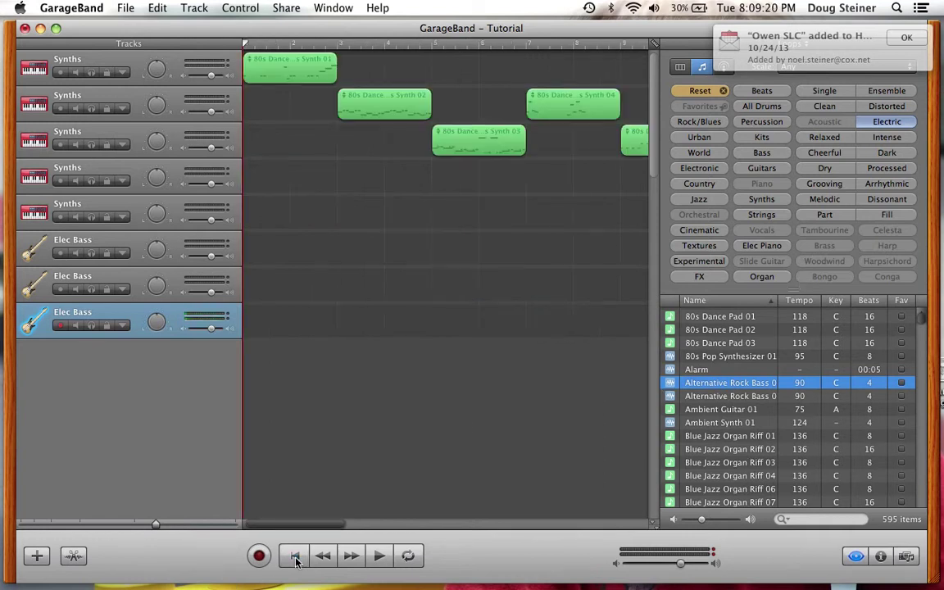
pyautogui.click(371, 558)
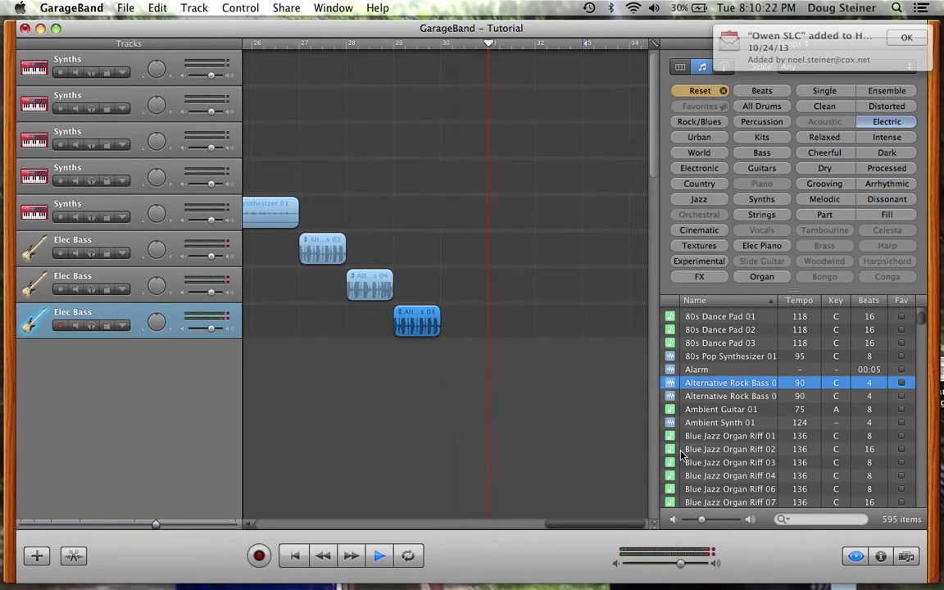
pyautogui.scroll(-10, 680, 456)
pyautogui.scroll(-6, 680, 456)
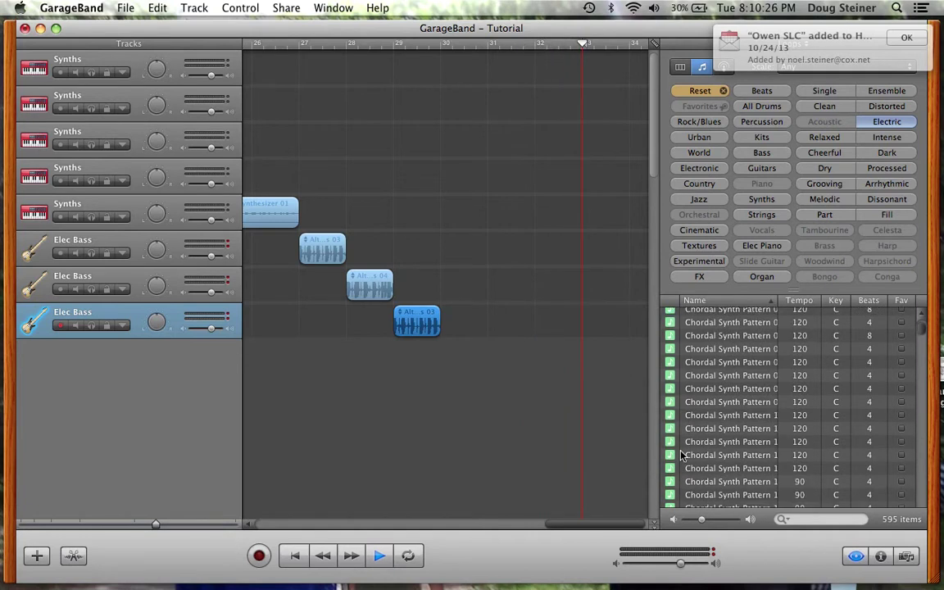
pyautogui.scroll(2, 680, 457)
pyautogui.scroll(-2, 680, 456)
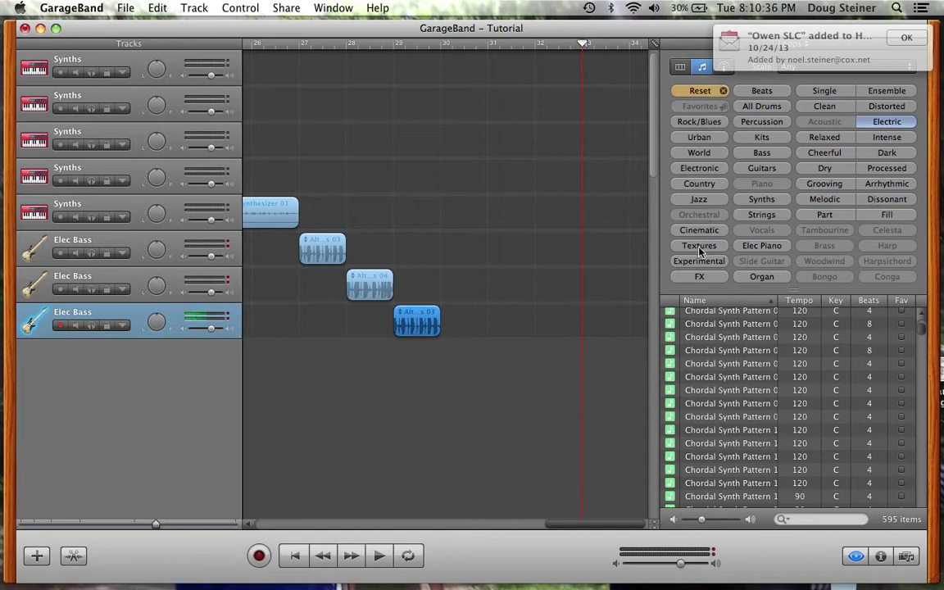
# Narrow the electric loops to Jazz and add Perspectives Long on a new ninth track starting at bar 27
pyautogui.click(697, 200)
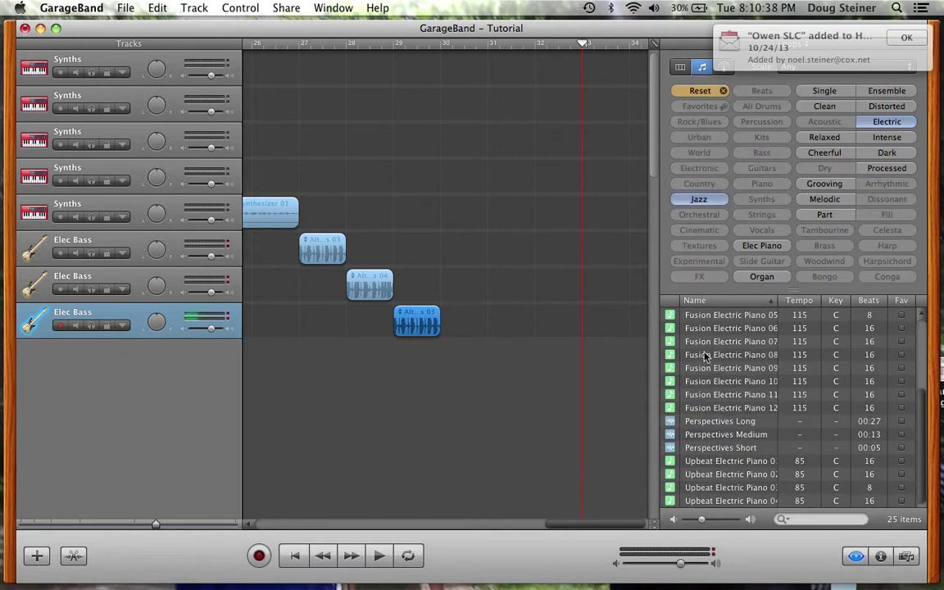
pyautogui.click(718, 315)
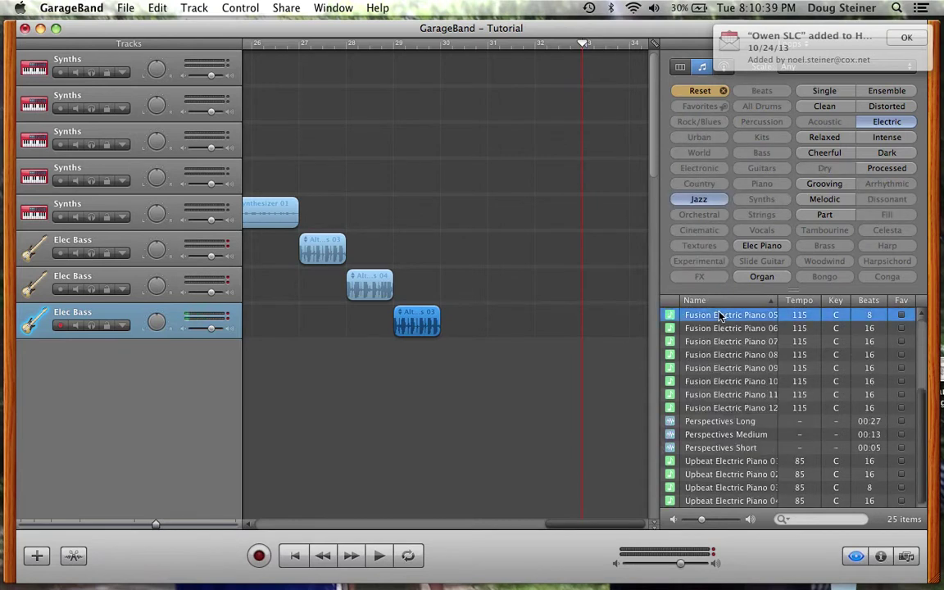
pyautogui.click(718, 423)
pyautogui.moveTo(718, 423); pyautogui.dragTo(310, 387)
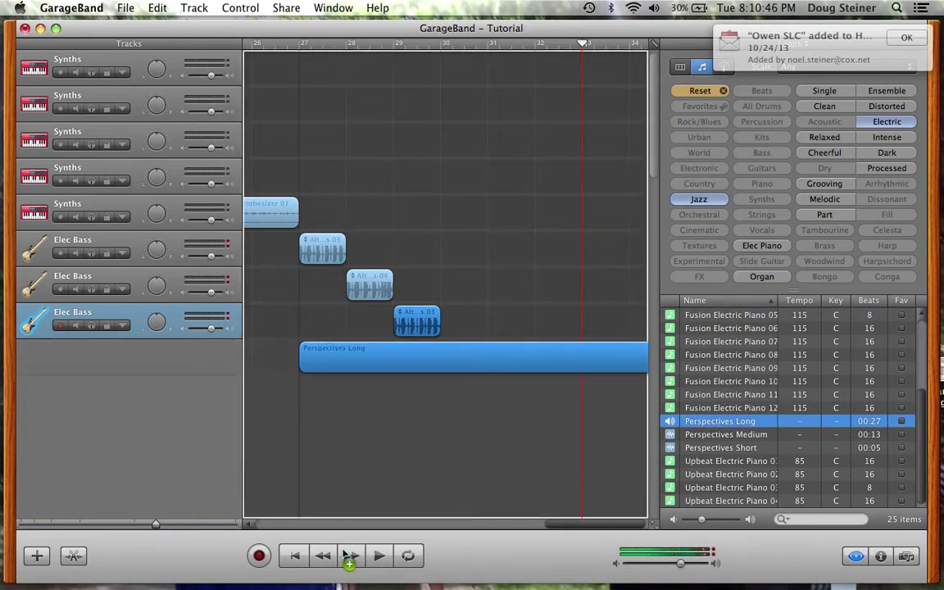
# Play the song from bar 25 to hear the added jingle and look through the jazz loops
pyautogui.moveTo(310, 556)
pyautogui.mouseDown()
pyautogui.moveTo(377, 559)
pyautogui.moveTo(325, 558)
pyautogui.mouseUp()
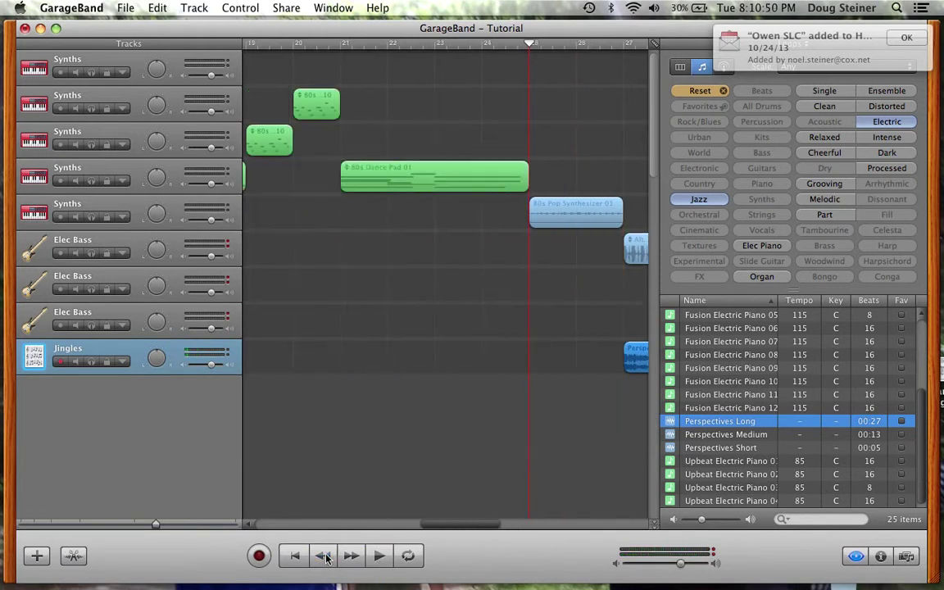
pyautogui.click(379, 557)
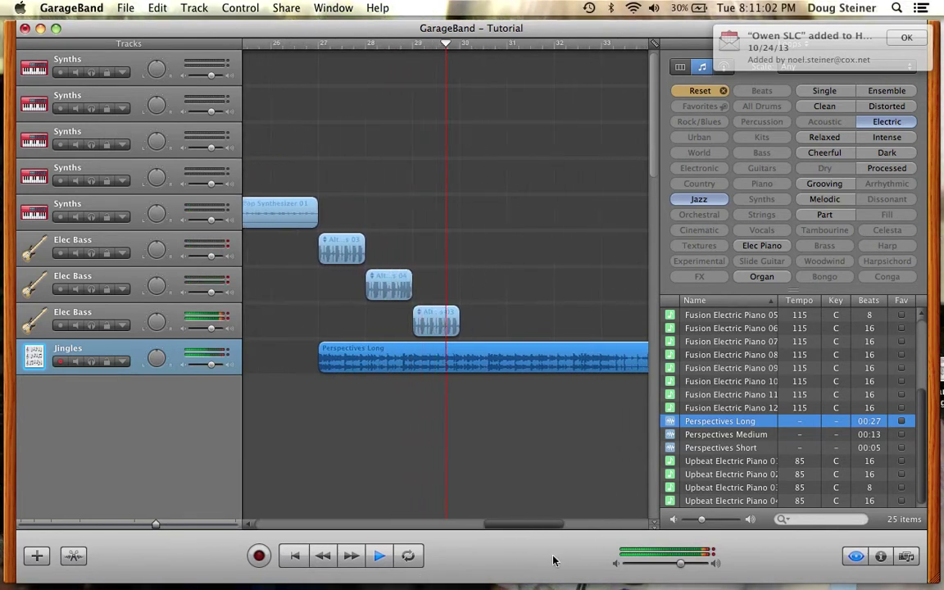
pyautogui.scroll(-2, 711, 482)
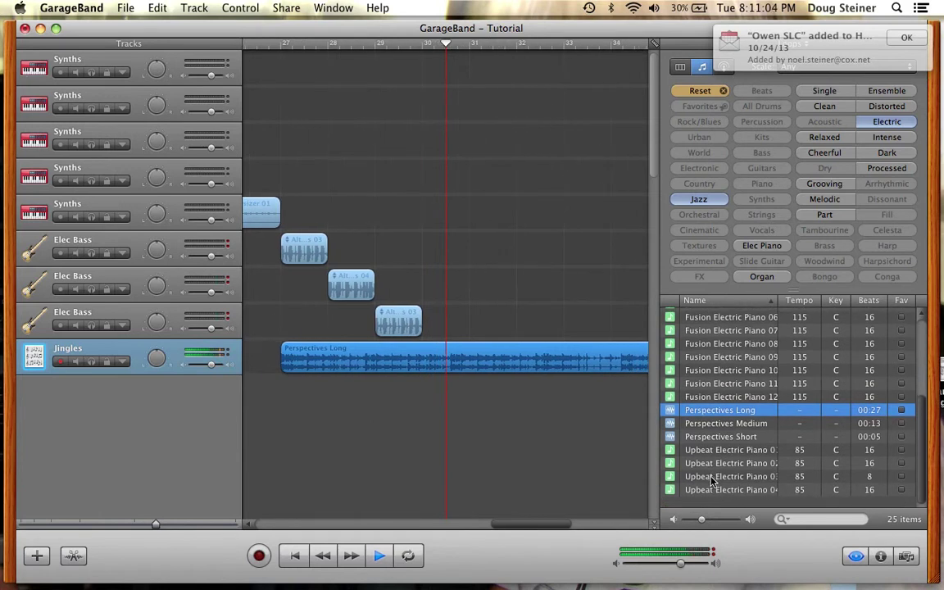
pyautogui.scroll(5, 710, 479)
pyautogui.scroll(-4, 711, 479)
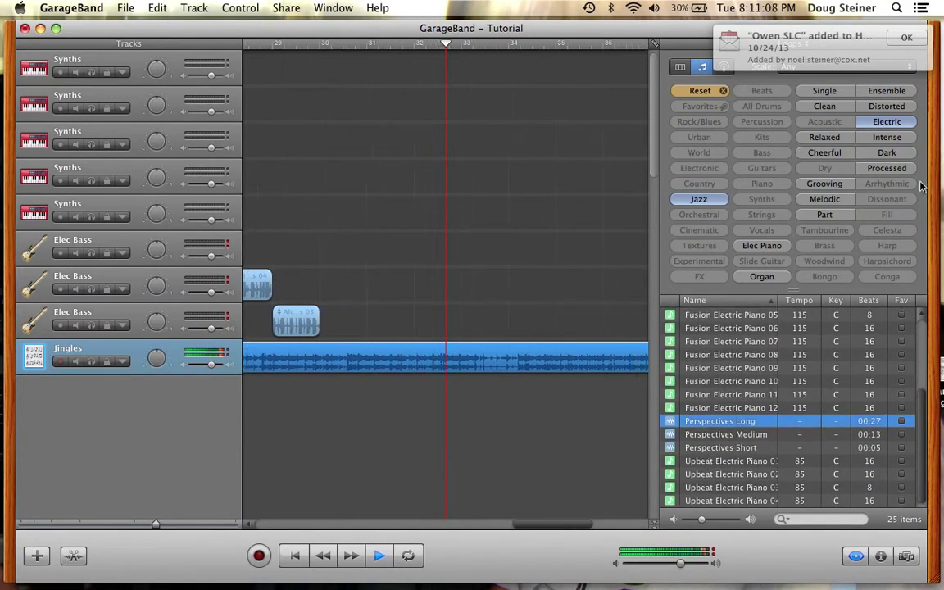
# Preview Upbeat Electric Piano 01 and add it on the second Elec Bass track starting at bar 33
pyautogui.click(734, 462)
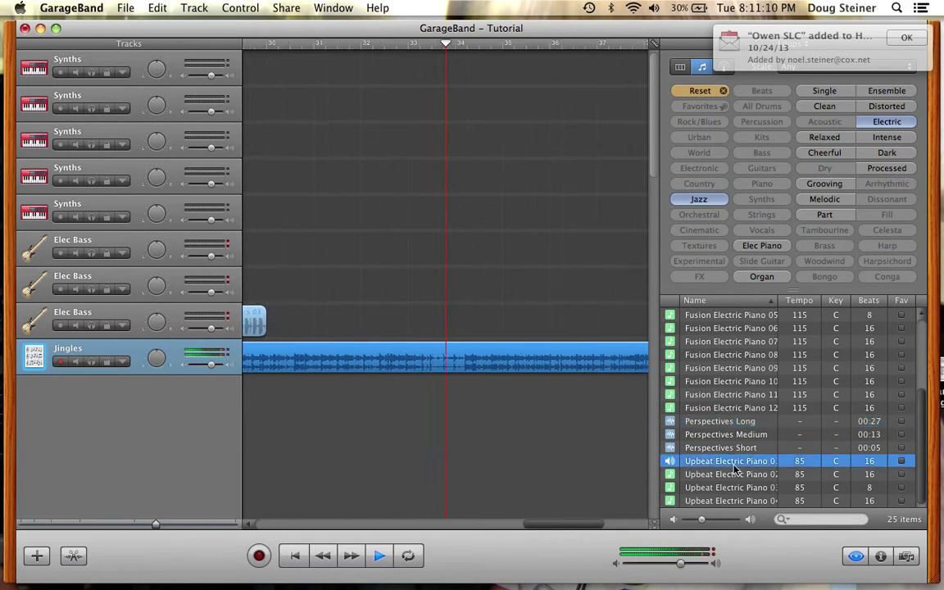
pyautogui.moveTo(735, 468); pyautogui.dragTo(401, 296)
pyautogui.moveTo(377, 578); pyautogui.dragTo(358, 565)
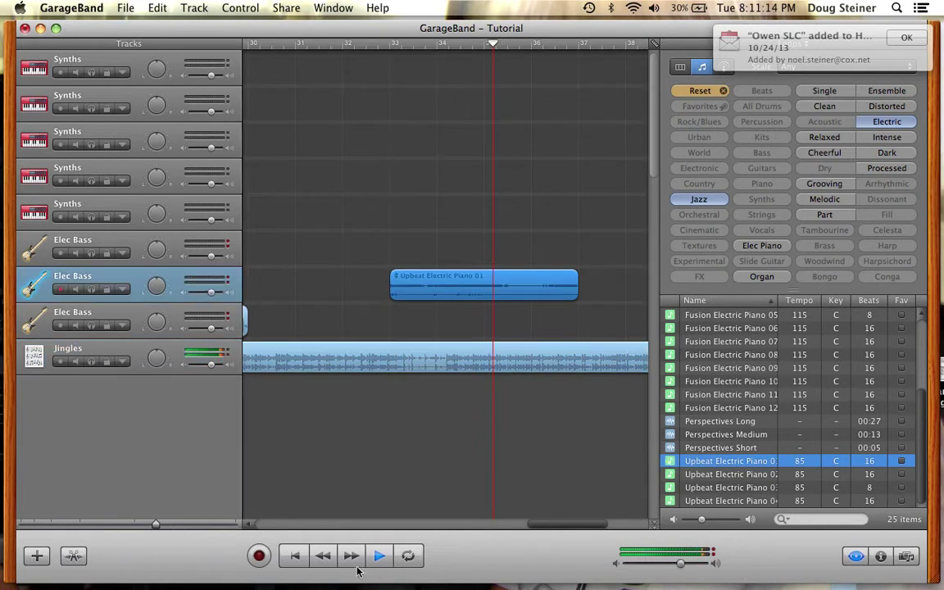
# Play back the section leading into the Upbeat Electric Piano 01 region and delete that region from the second Elec Bass track
pyautogui.click(324, 557)
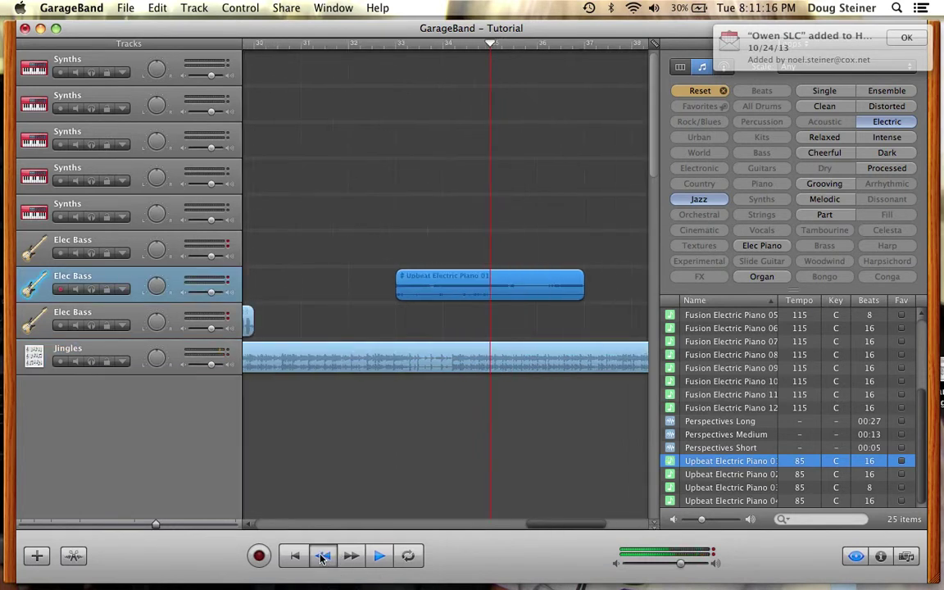
pyautogui.press(',')
pyautogui.press(',')
pyautogui.press(',')
pyautogui.press(',')
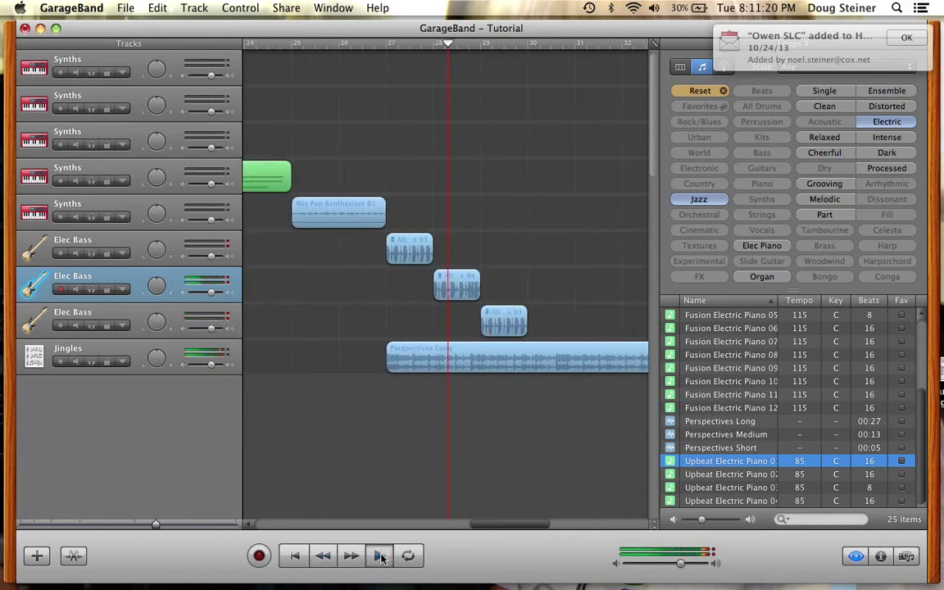
pyautogui.click(381, 558)
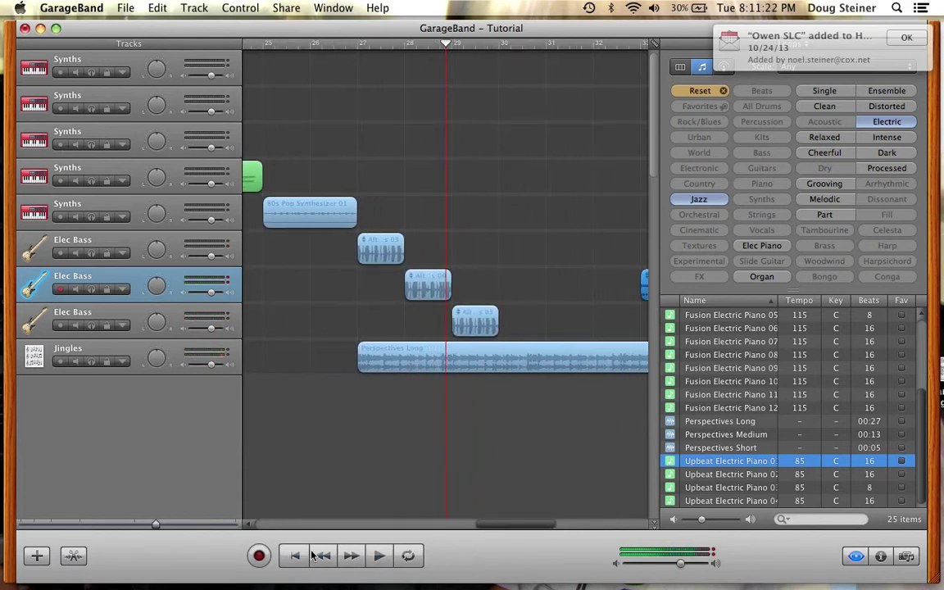
pyautogui.click(378, 557)
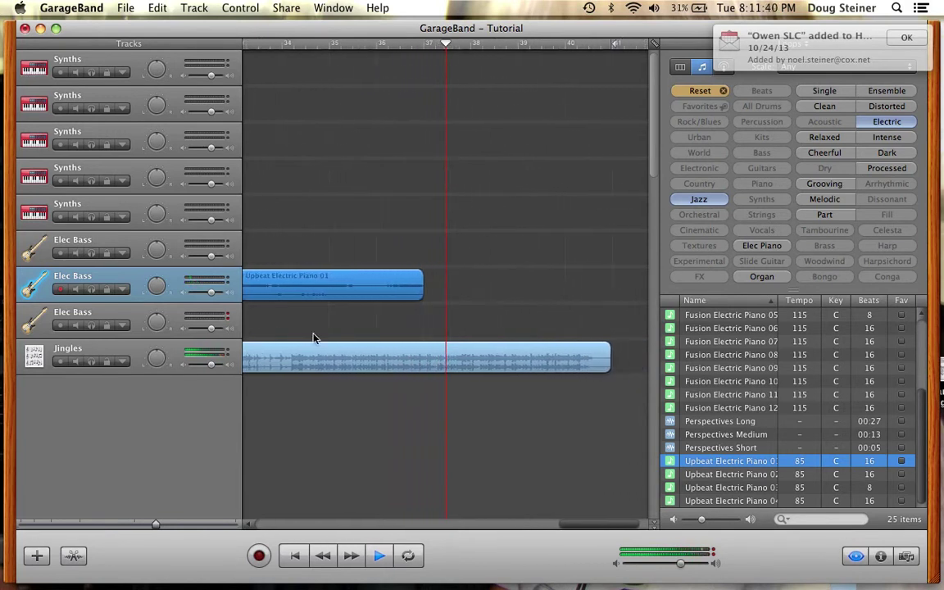
pyautogui.press('Delete')
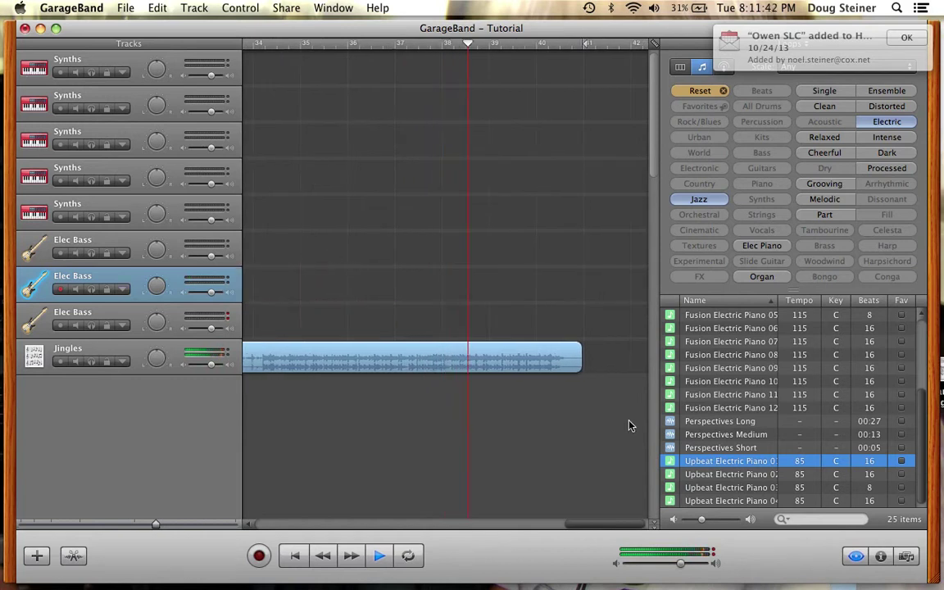
# Replace the Electric and Jazz loop filters with Intense and preview the Alarm and Barbeque Blues Short loops
pyautogui.scroll(3, 748, 358)
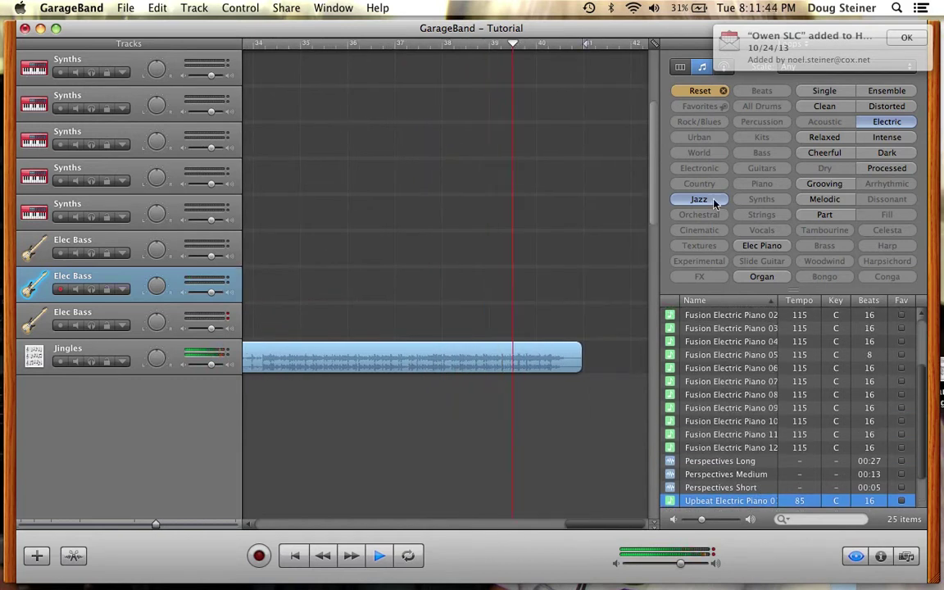
pyautogui.click(887, 122)
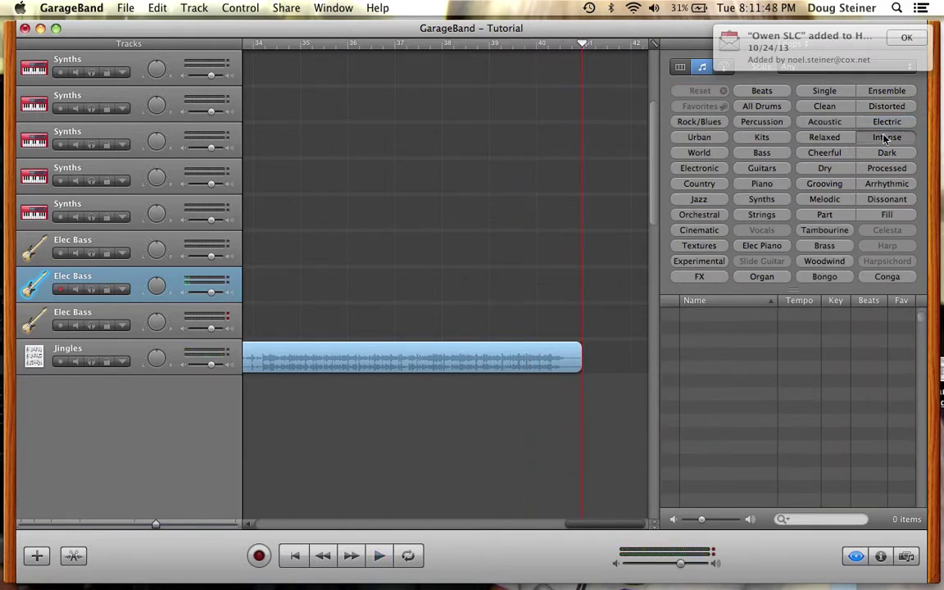
pyautogui.click(885, 138)
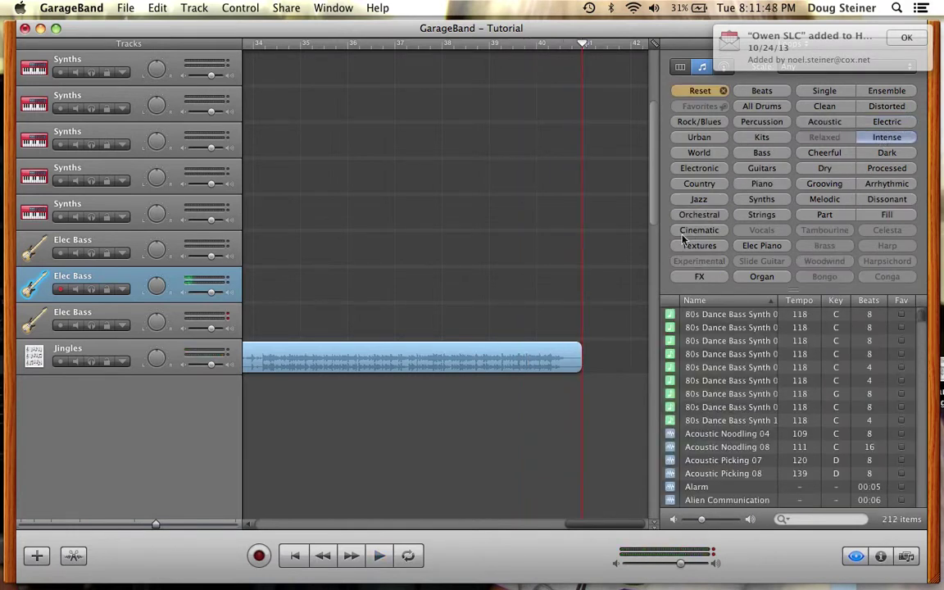
pyautogui.click(709, 489)
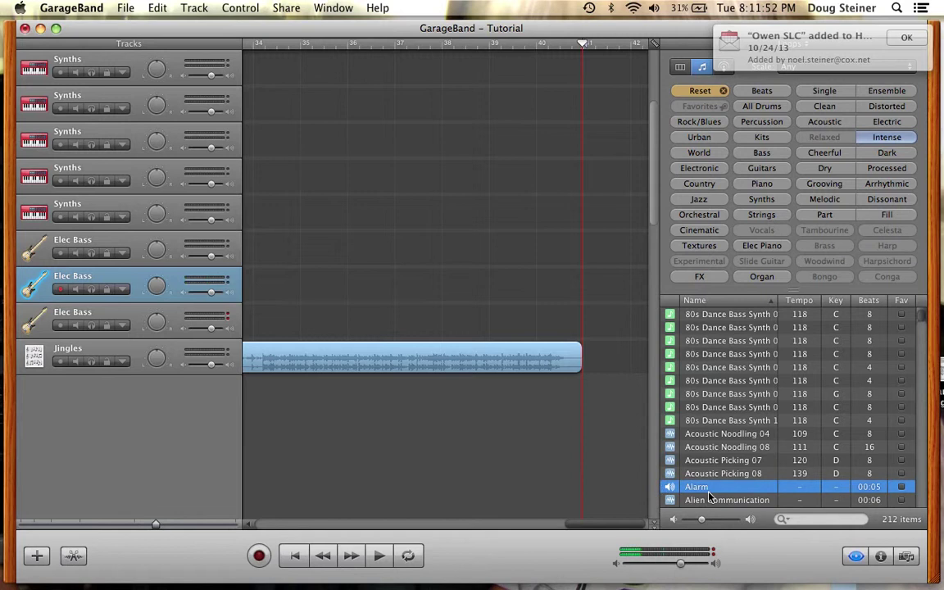
pyautogui.scroll(-3, 710, 497)
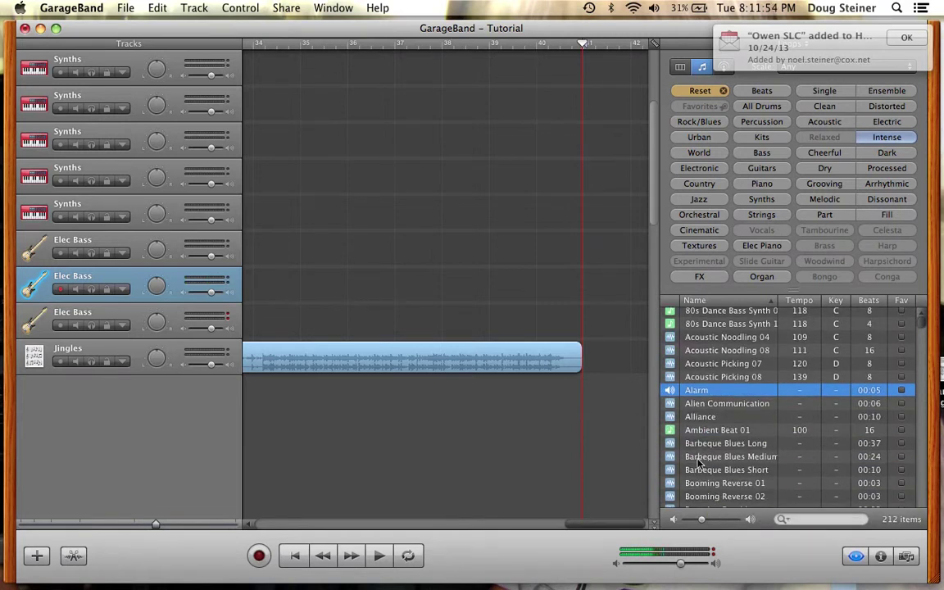
pyautogui.click(695, 470)
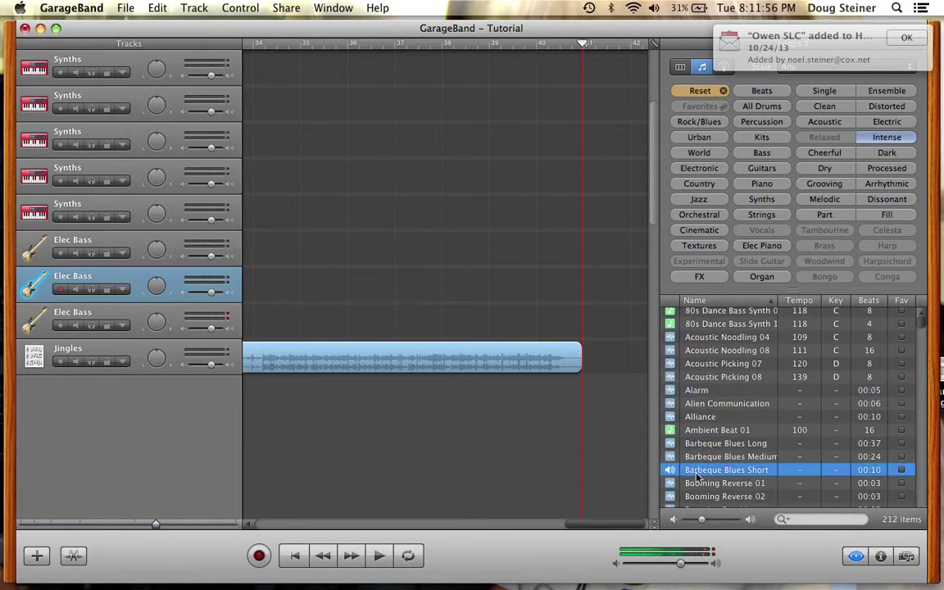